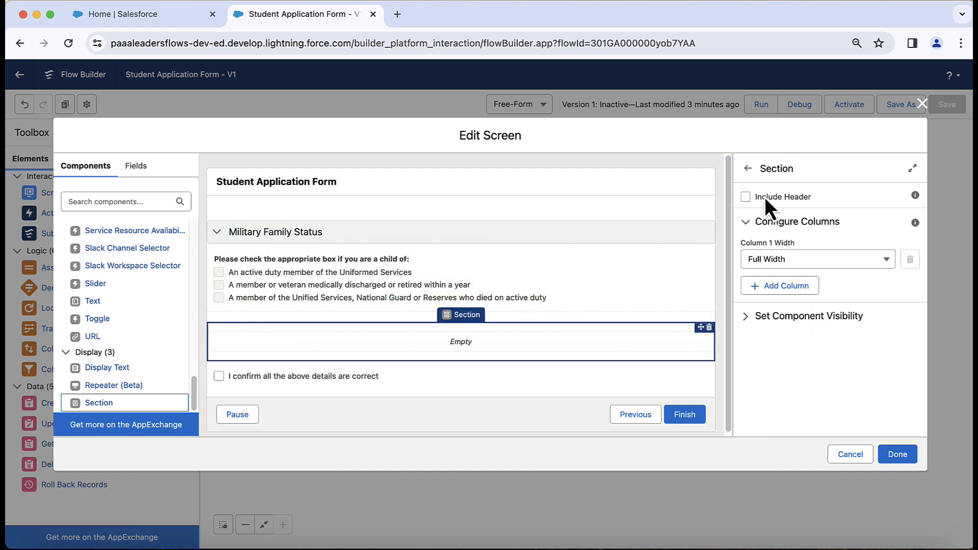
Give the new section below Military Family Status a header labelled "Medical History".
left_click(766, 198)
left_click(769, 227)
type("Medi")
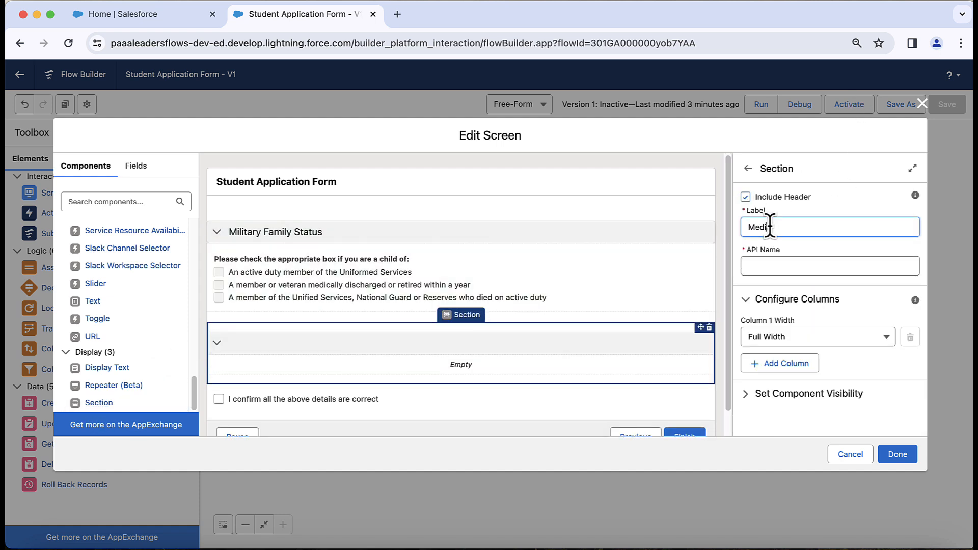
type("cal Histiry")
key("BackSpace")
type("y")
left_click(868, 199)
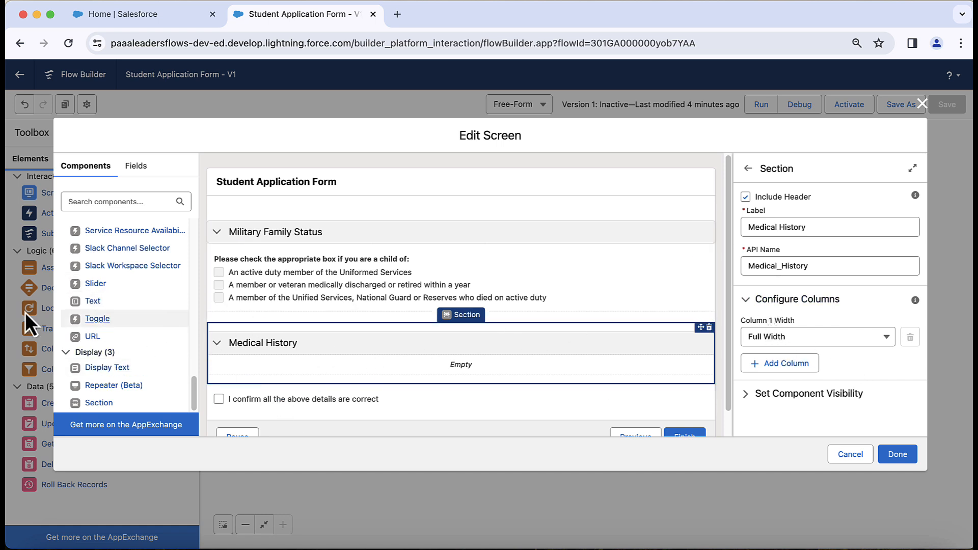
Add a Text component inside the Medical History section and label it "Any medical Conditions".
left_click_drag(164, 308, 250, 359)
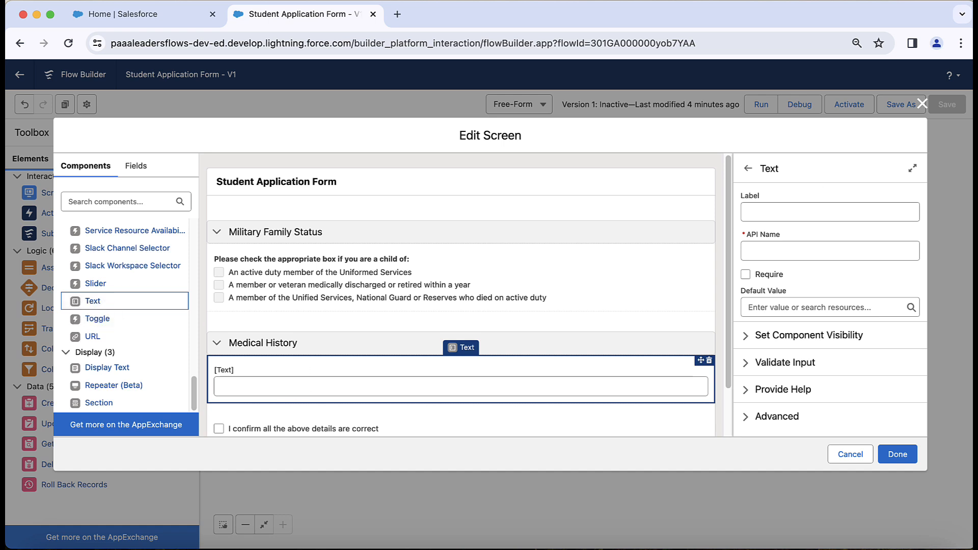
left_click(814, 210)
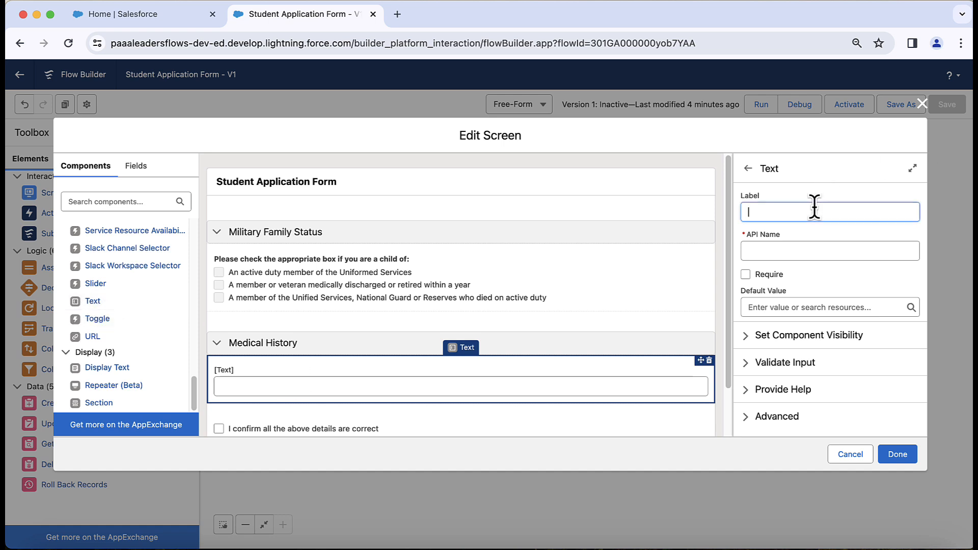
type("Ant ")
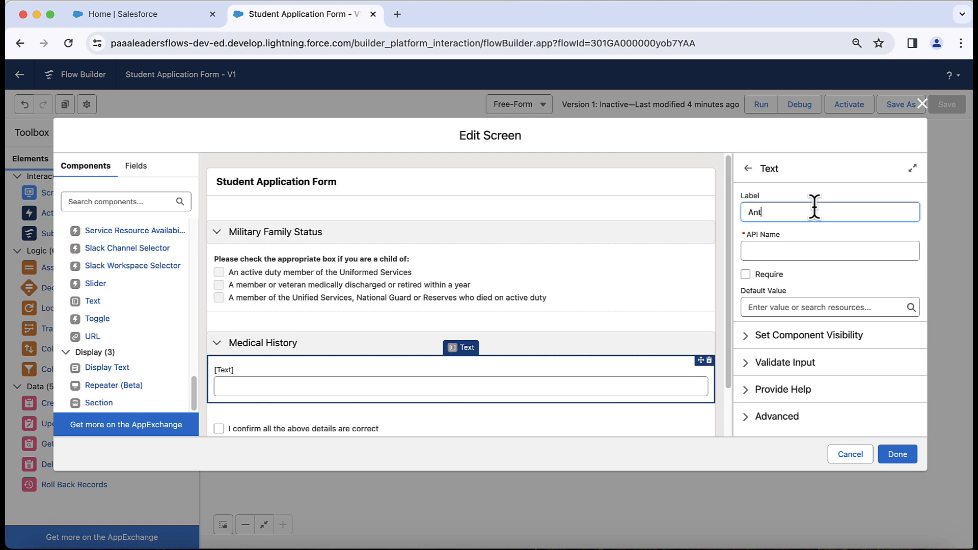
type("medical Conditions")
left_click(824, 284)
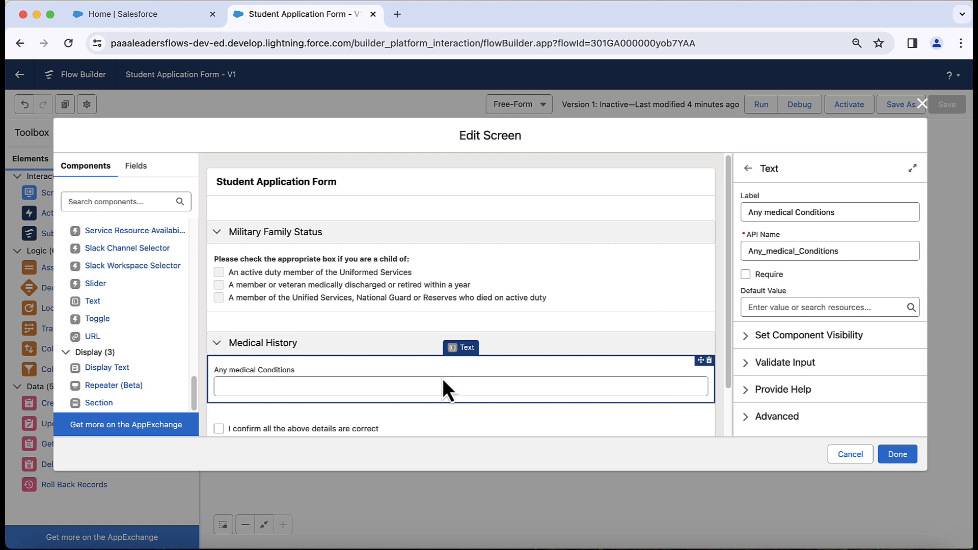
Give the Any medical Conditions field the help text "Provide details if you have any serious medical condition".
left_click(809, 390)
scroll(809, 402, "down", 4)
left_click(778, 317)
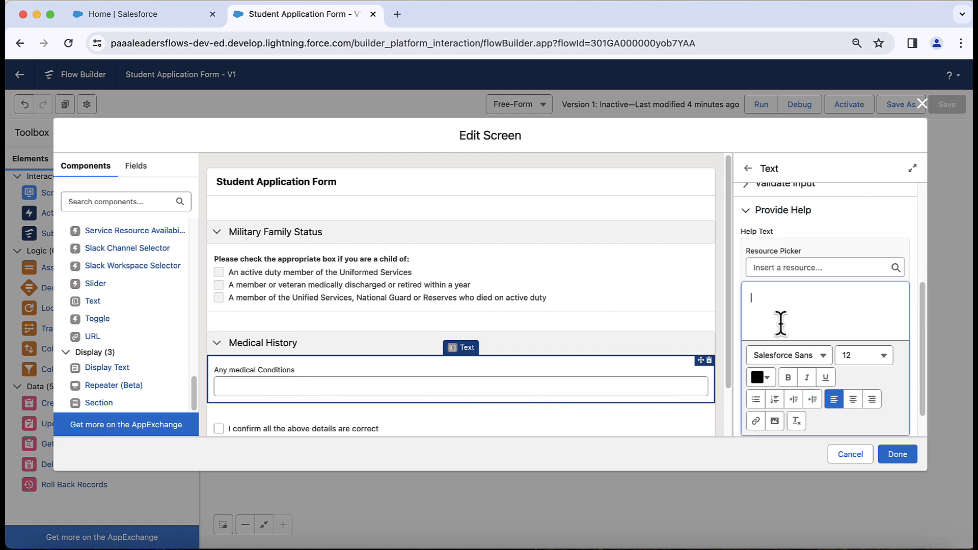
type("Provide details of")
key("BackSpace")
key("BackSpace")
type("if you have any serious")
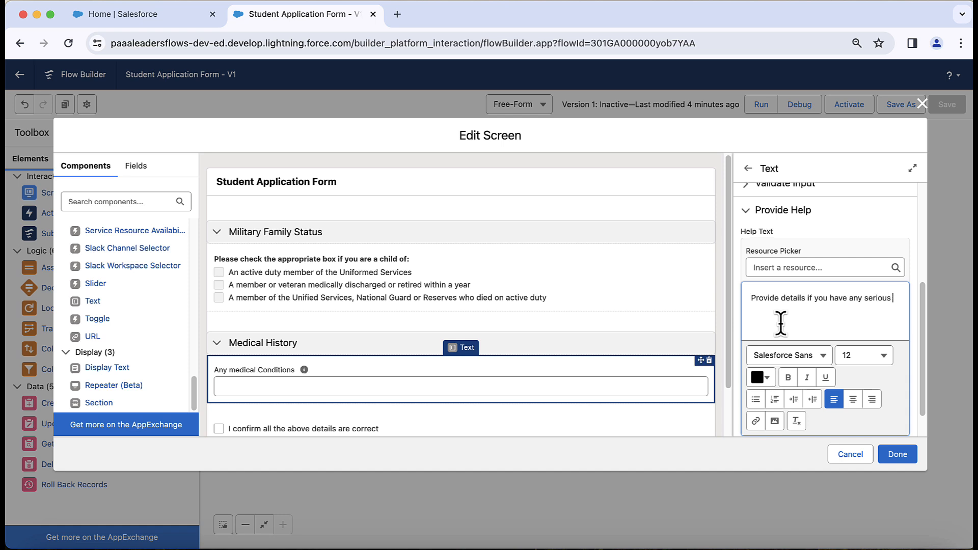
type(" medical condition")
left_click(696, 329)
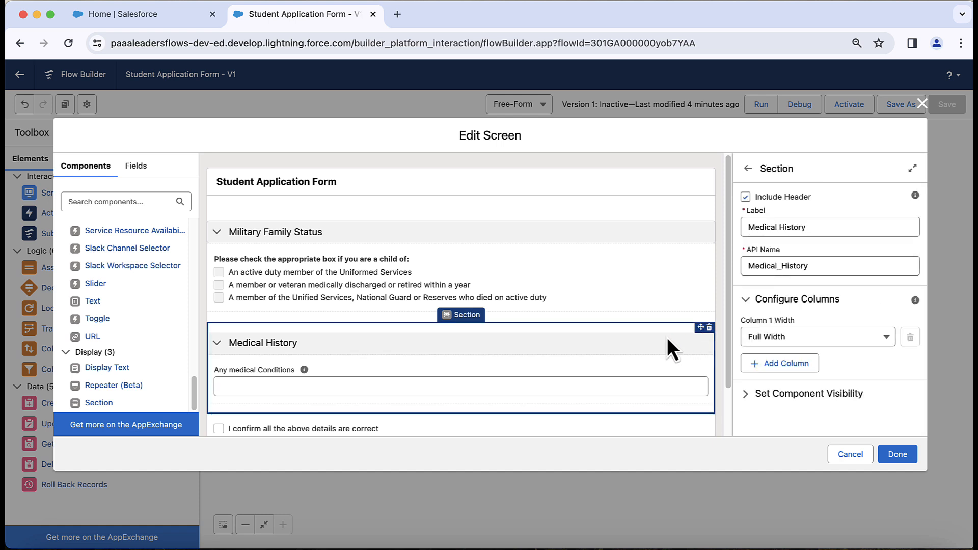
left_click(618, 378)
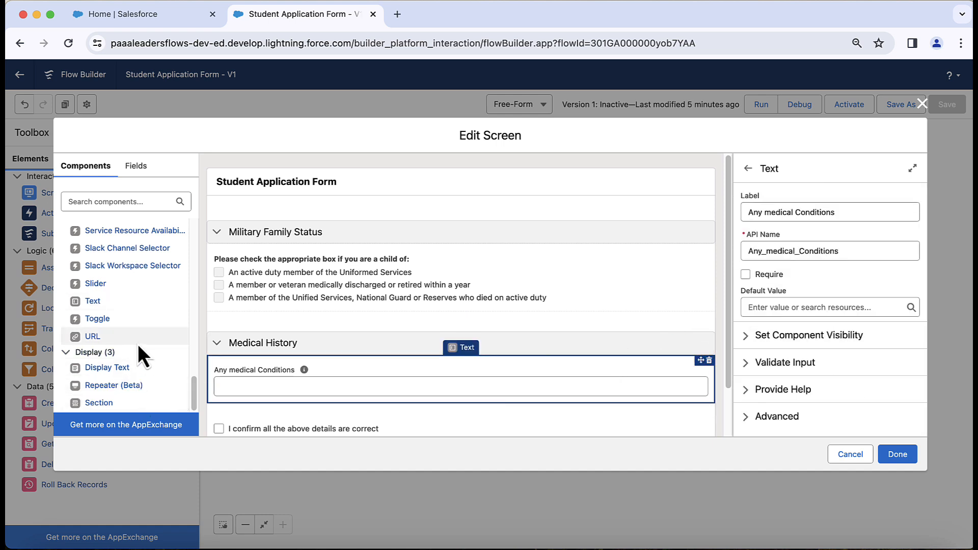
Find the Radio Buttons component and place it below the Any medical Conditions field in the Medical History section.
left_click(105, 201)
type("radio")
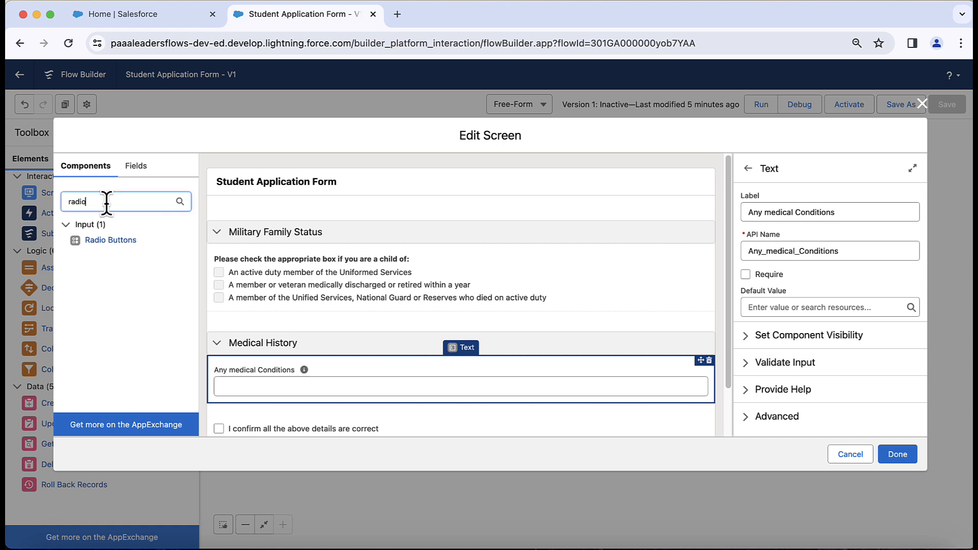
left_click_drag(115, 243, 288, 397)
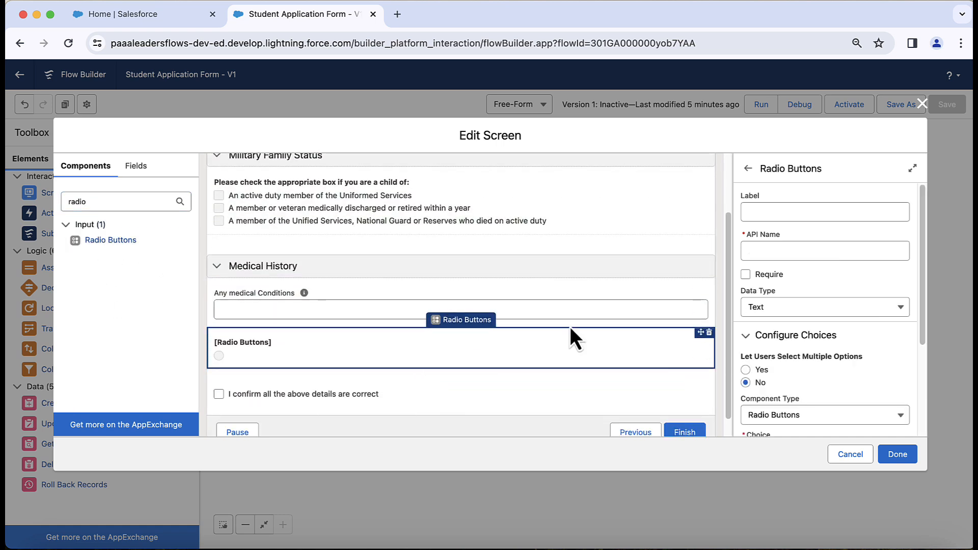
Label the radio buttons "Please select the appropriate option" and choose Text as their data type.
left_click(854, 215)
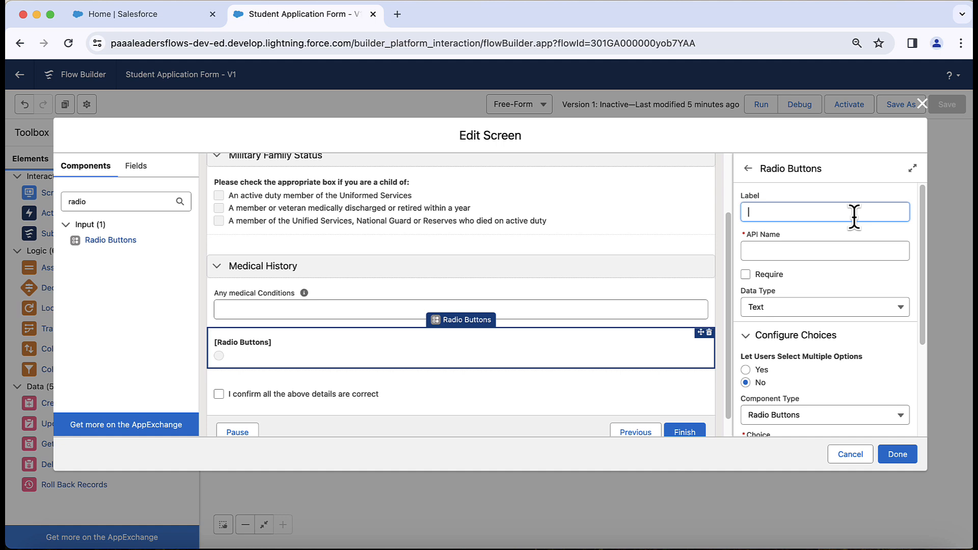
type("Have")
key("BackSpace")
key("BackSpace")
key("BackSpace")
key("BackSpace")
key("BackSpace")
type("Please che")
key("BackSpace")
key("BackSpace")
key("BackSpace")
type("select tha")
key("BackSpace")
key("BackSpace")
type("e appr")
type("op")
type("iate optop")
type("ion")
left_click(879, 270)
left_click(813, 308)
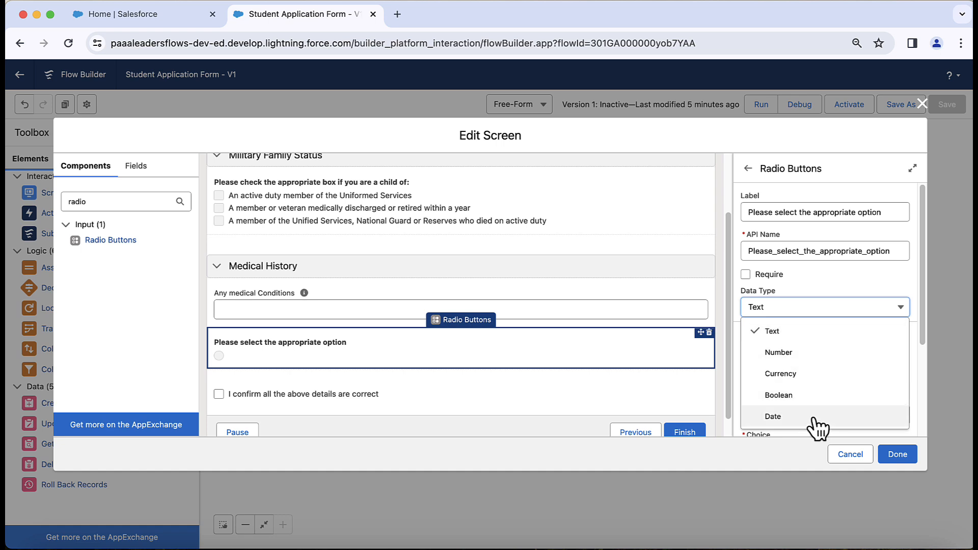
left_click(822, 334)
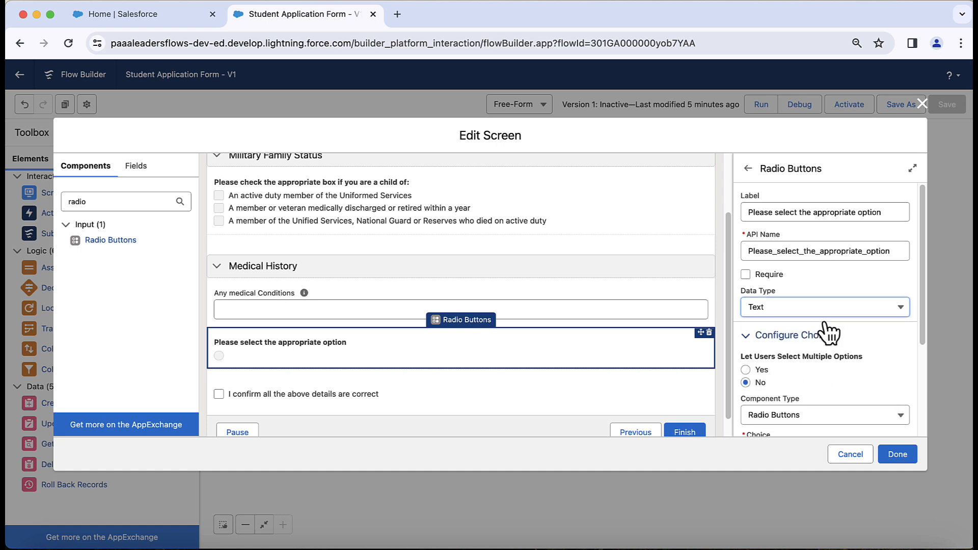
Create a new resource of type Choice for the radio buttons' first choice, with the API name MedicalConditionOption1.
scroll(899, 364, "down", 5)
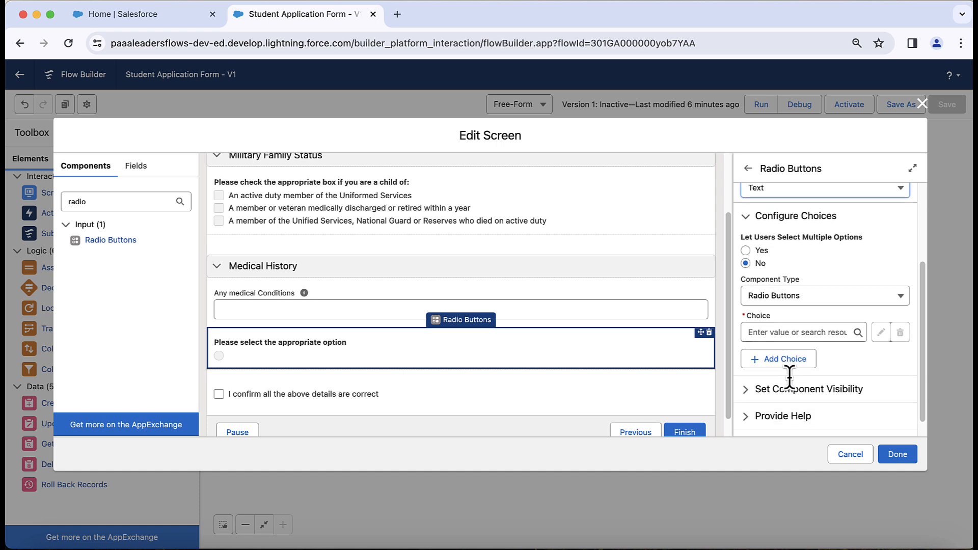
left_click(768, 312)
left_click_drag(766, 311, 745, 309)
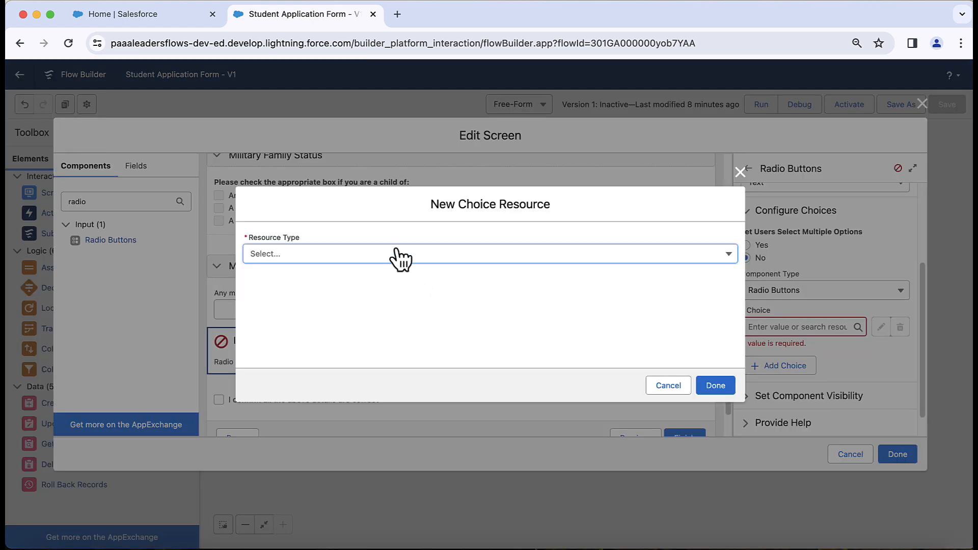
left_click(393, 254)
left_click(406, 285)
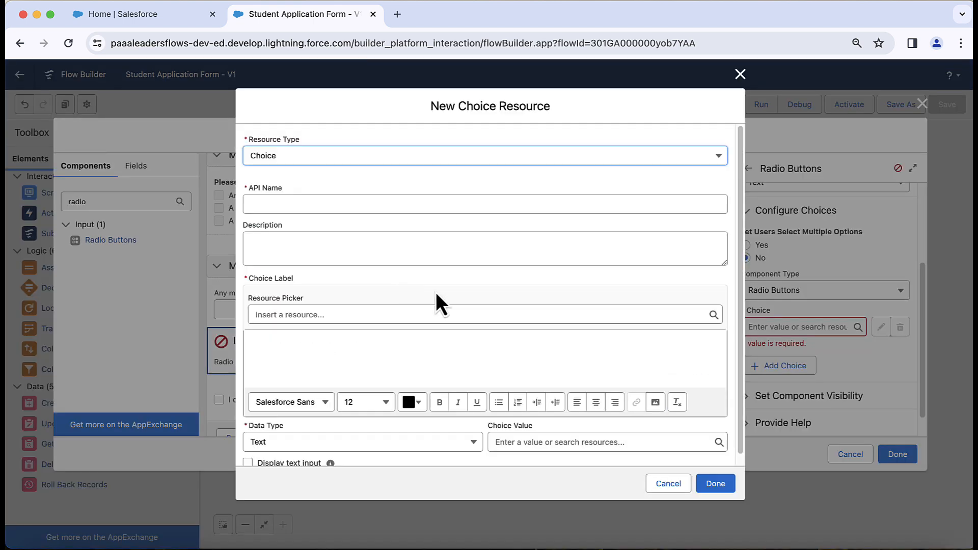
left_click(394, 204)
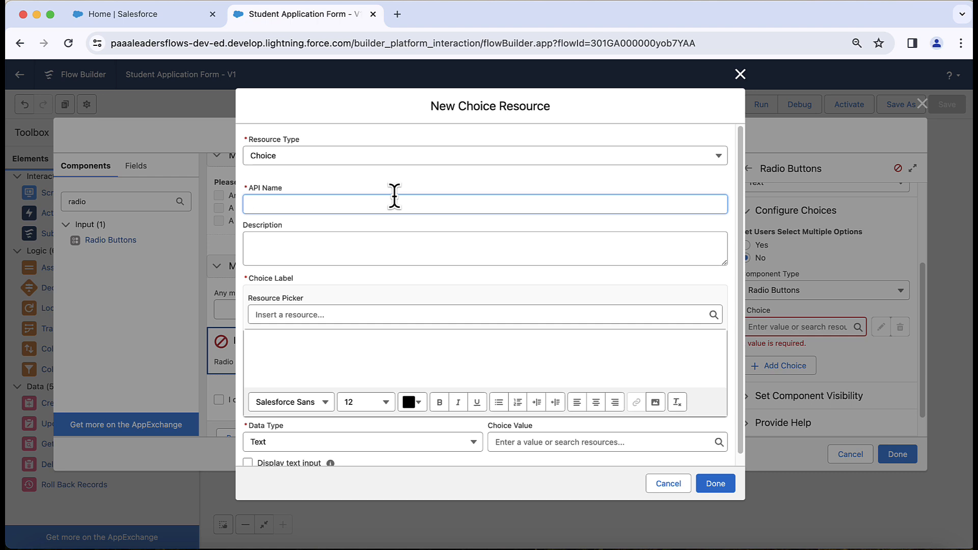
type("MedicalCondo")
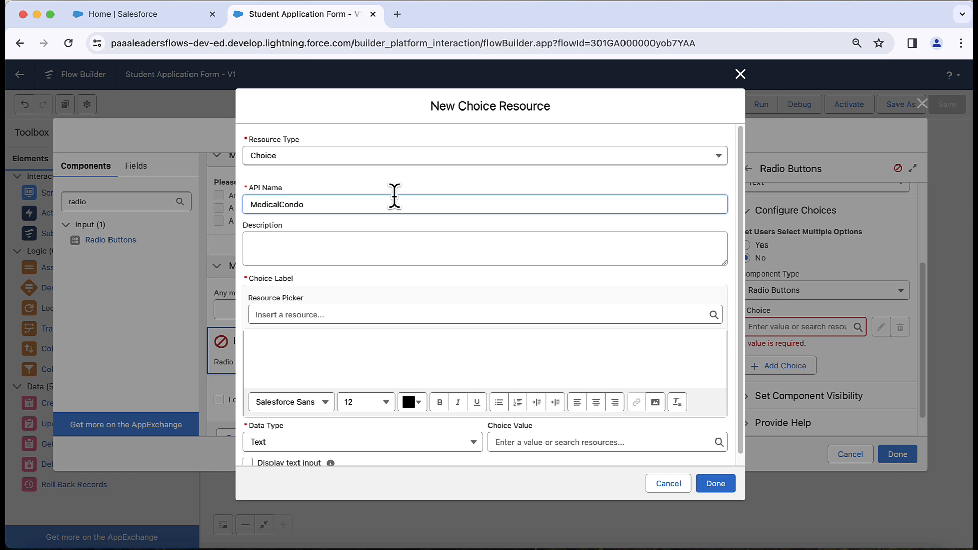
type("itinionOption1")
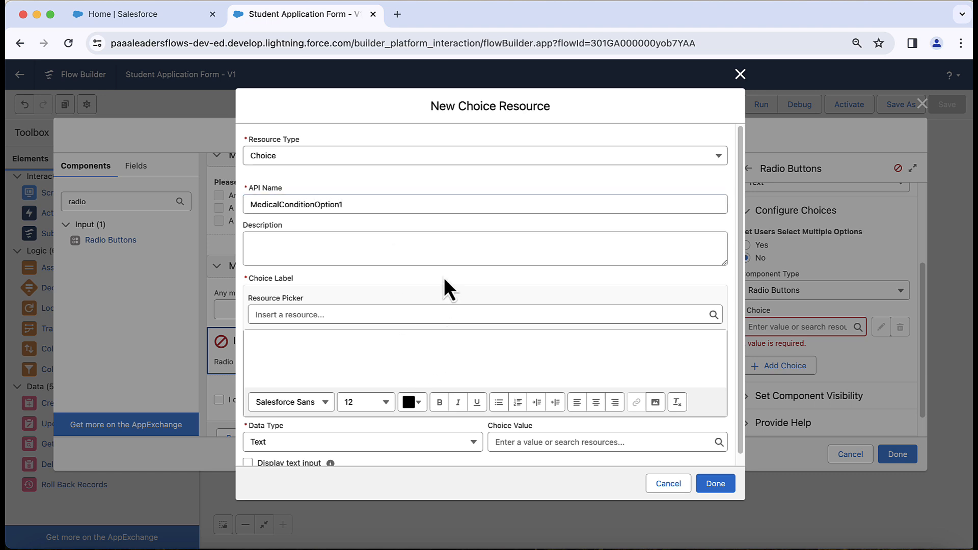
Set the first choice's label to "Color Blindness issues" and save the choice resource.
left_click(419, 356)
left_click(399, 381)
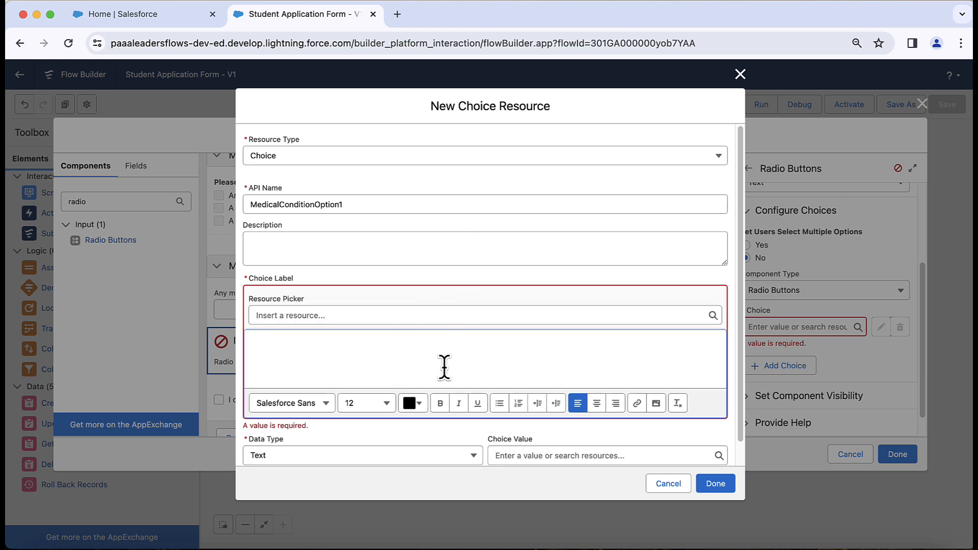
type("ColorBlindness issues")
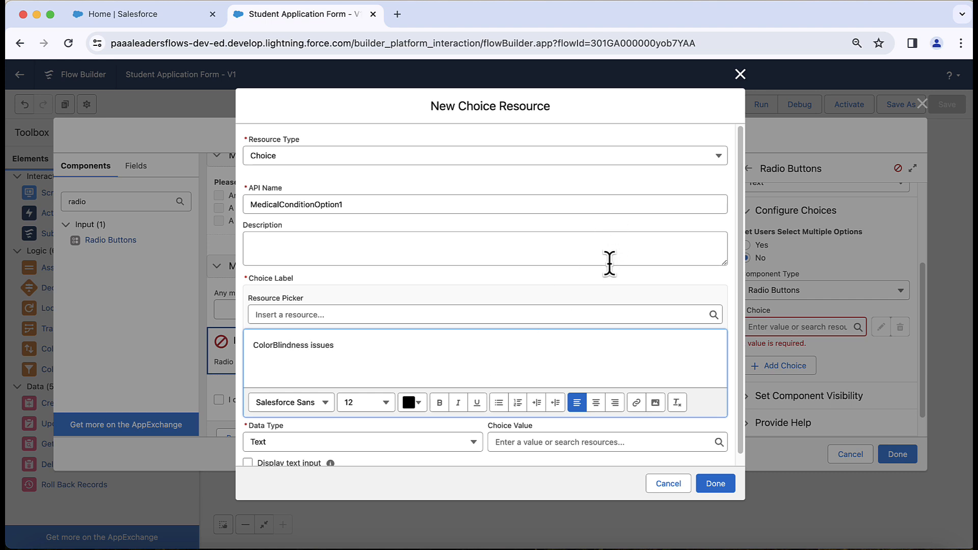
left_click(609, 283)
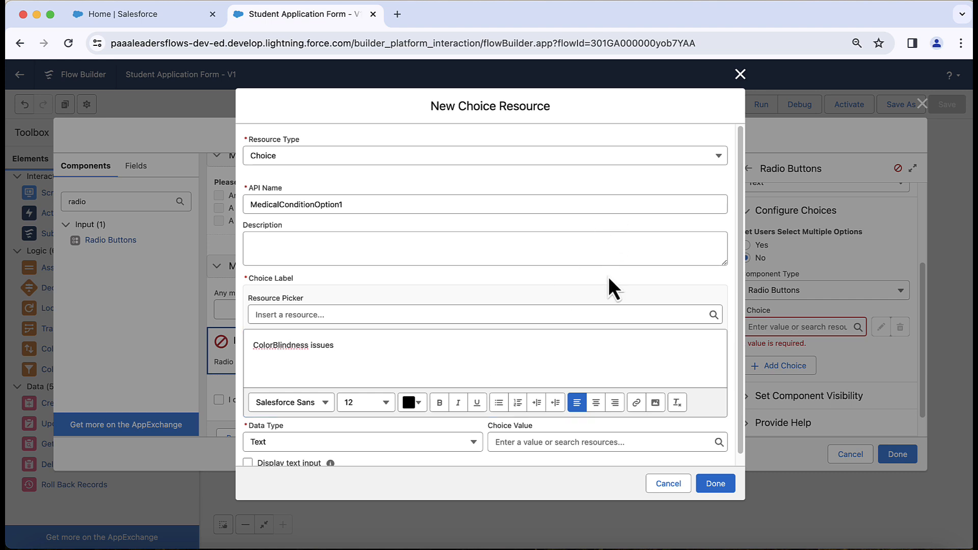
left_click(274, 345)
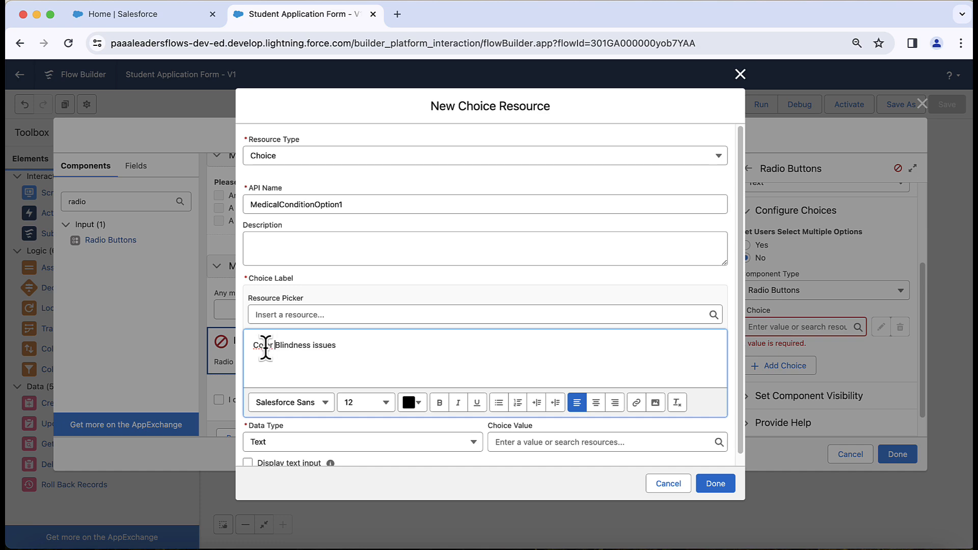
left_click(715, 483)
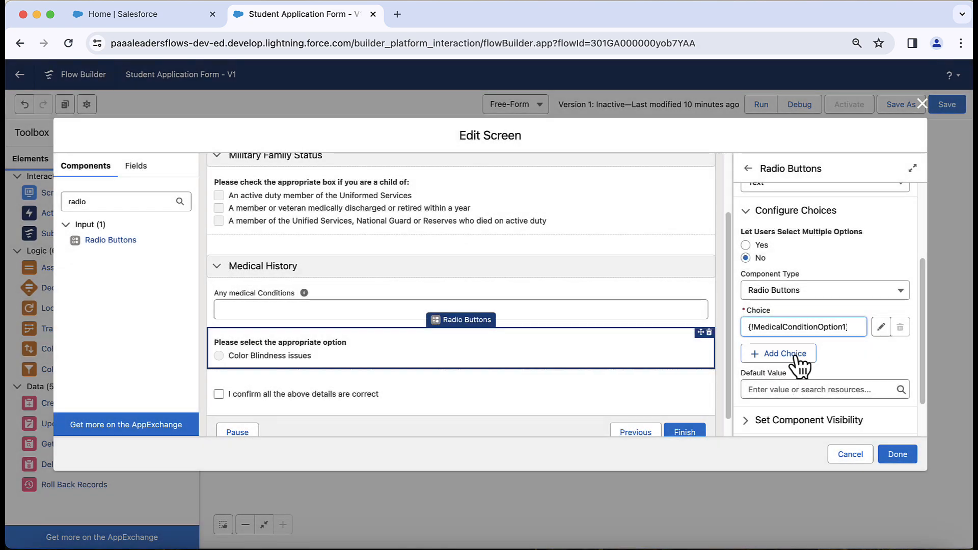
Add a second choice to the radio buttons as a new Choice resource with the API name MedicalOption2.
left_click(777, 358)
left_click(803, 390)
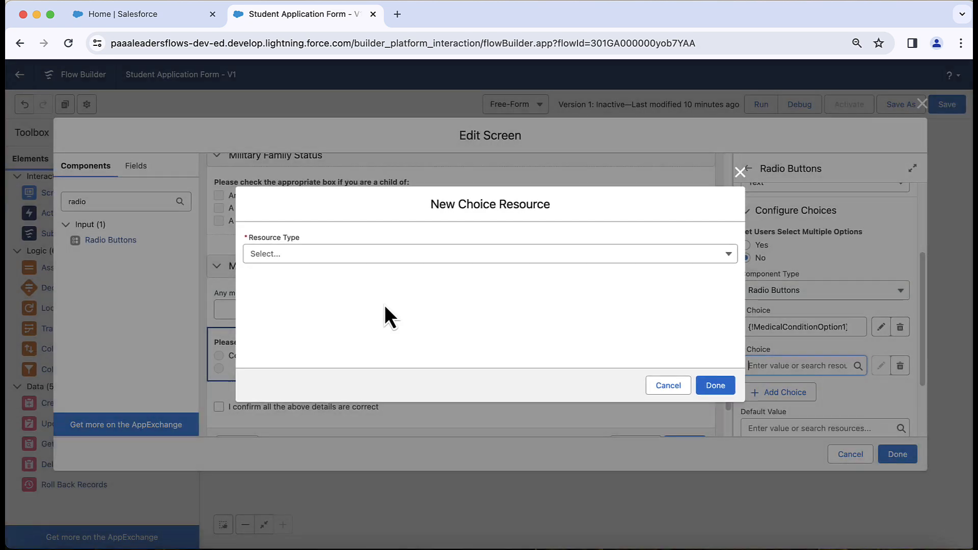
left_click(302, 255)
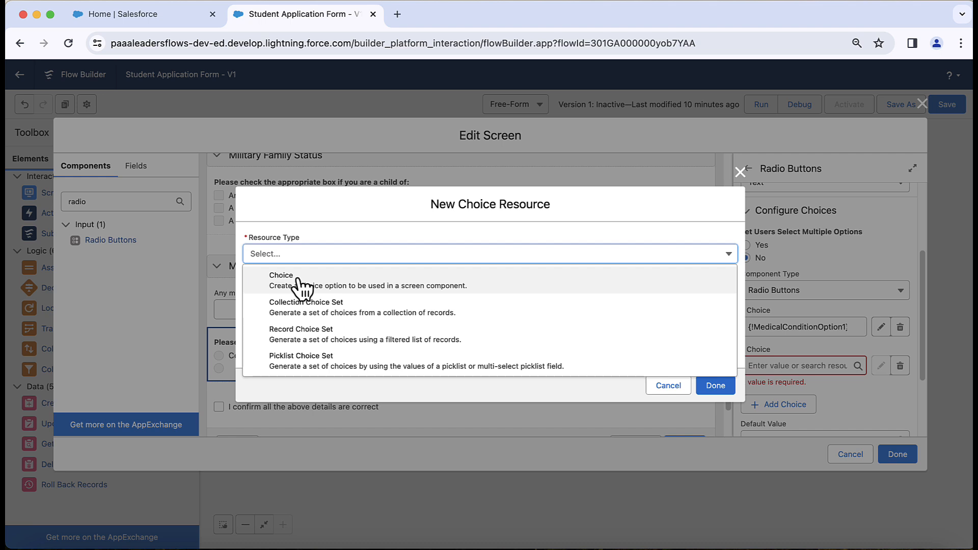
left_click(301, 281)
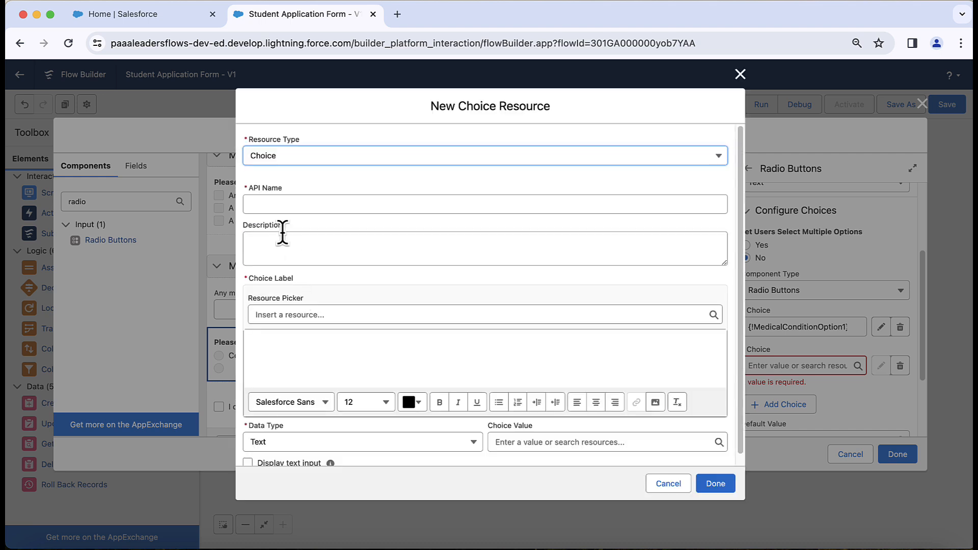
left_click(273, 204)
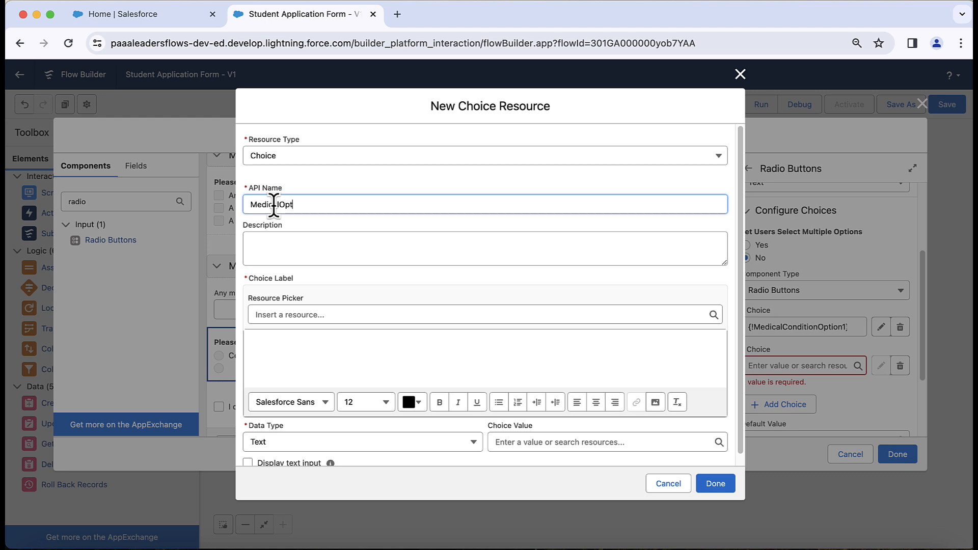
type("MedicalOption2")
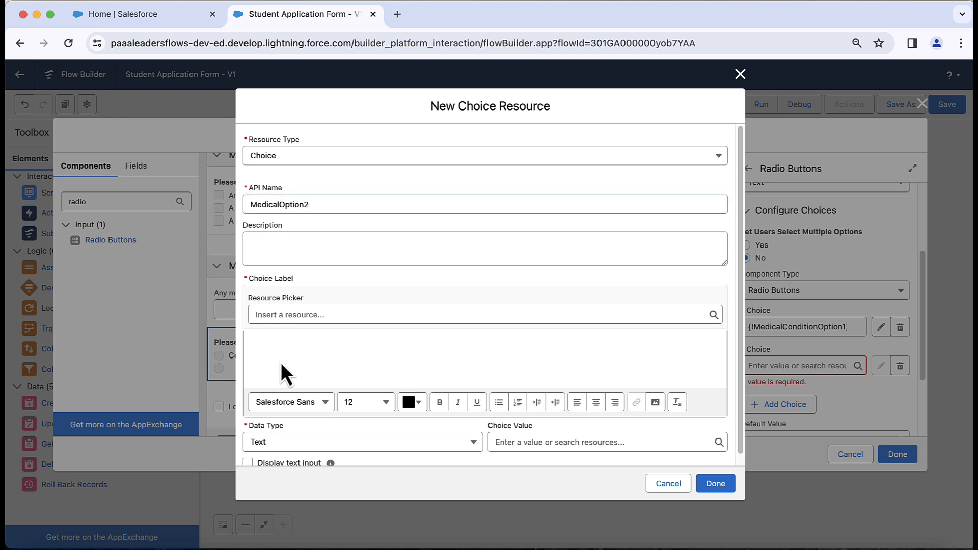
Set the second choice's label to "I have surgery in last 2 years" and save the choice resource.
left_click(279, 360)
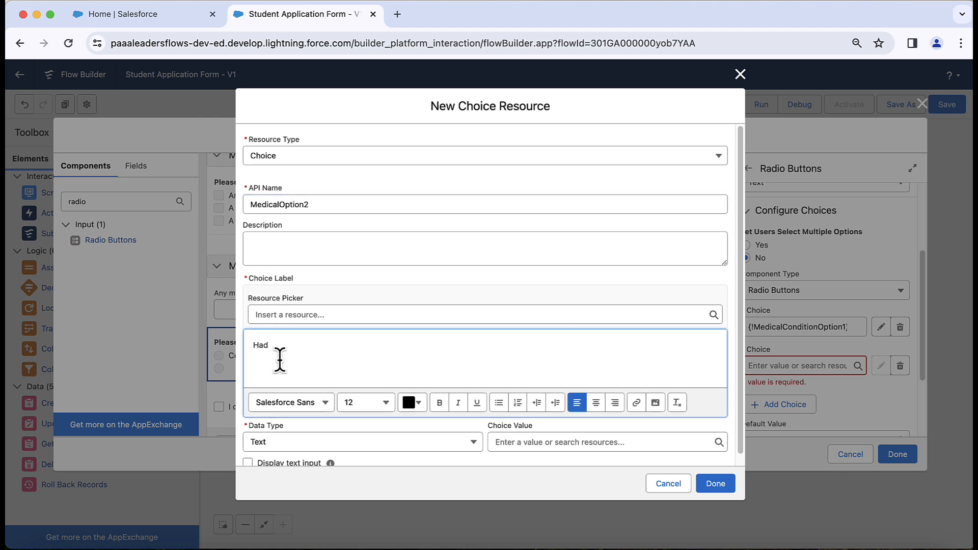
type("Had surgery")
left_click(718, 487)
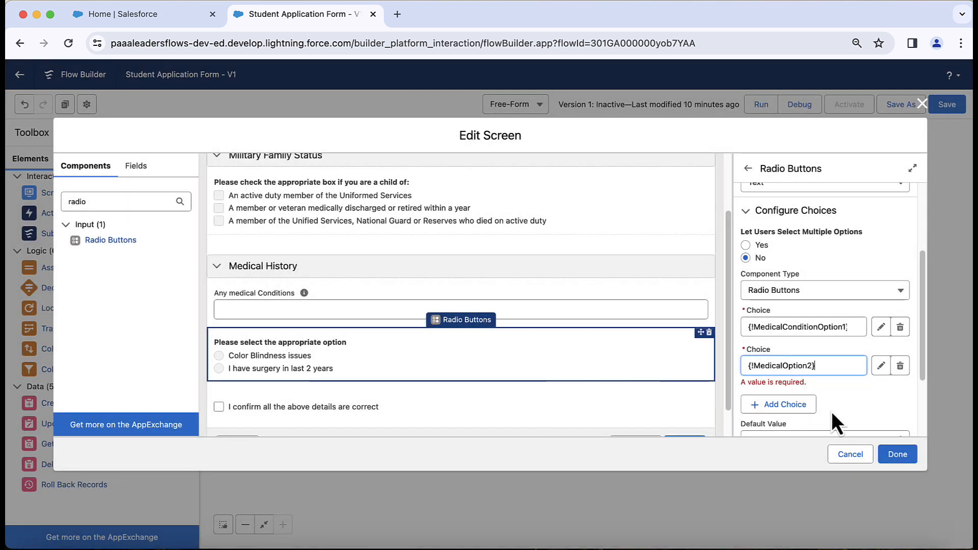
Add a third choice to the radio buttons and start a new resource of type Choice for it.
left_click(801, 407)
left_click(797, 358)
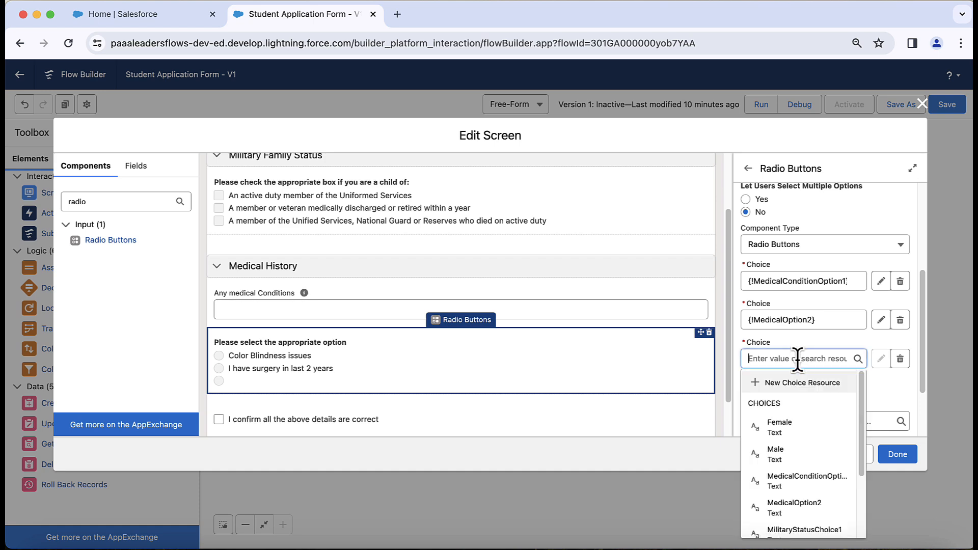
type("med")
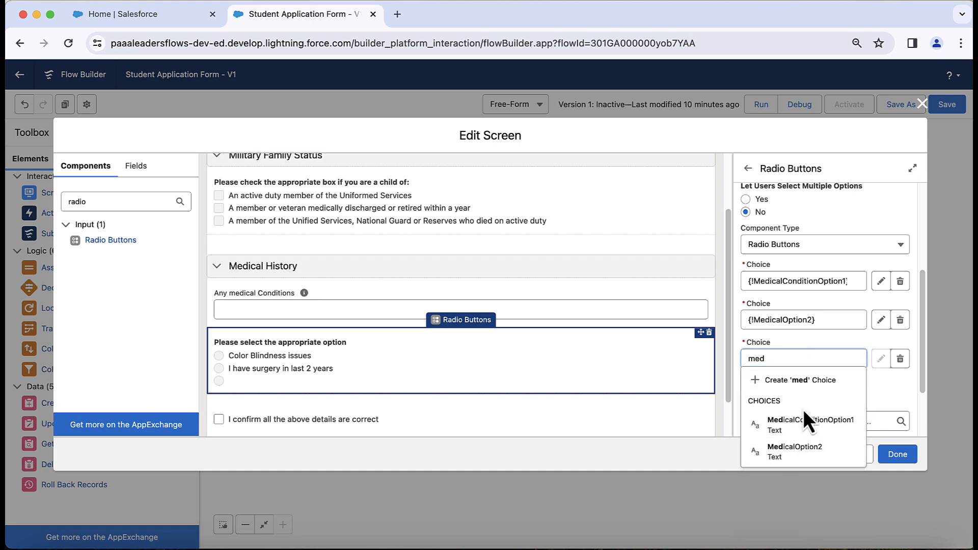
key("BackSpace")
key("BackSpace")
key("BackSpace")
left_click(809, 380)
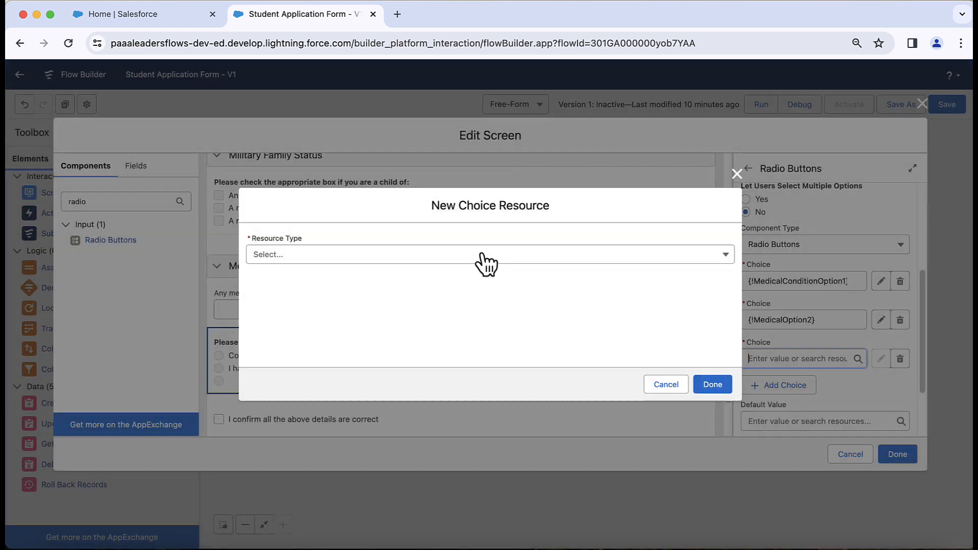
left_click(487, 260)
left_click(432, 277)
Name the new choice resource MedicalOption3, label it "Physically Challenged with over 40% disability", and save it.
left_click(302, 206)
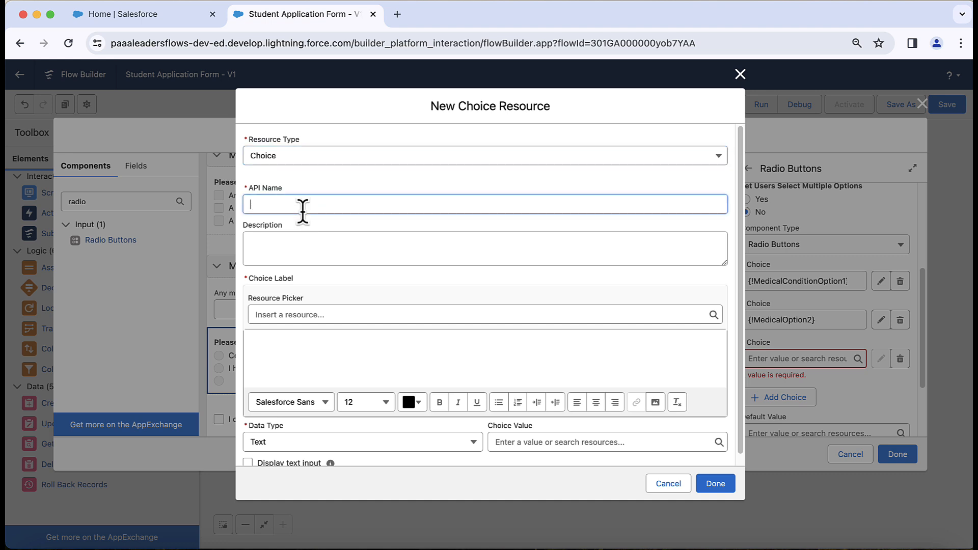
type("MedicalOption3")
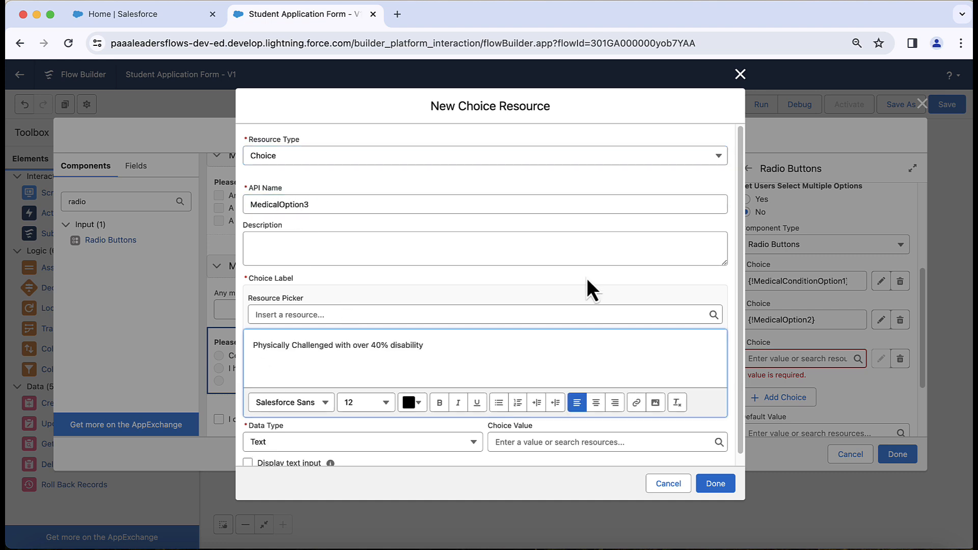
left_click(586, 279)
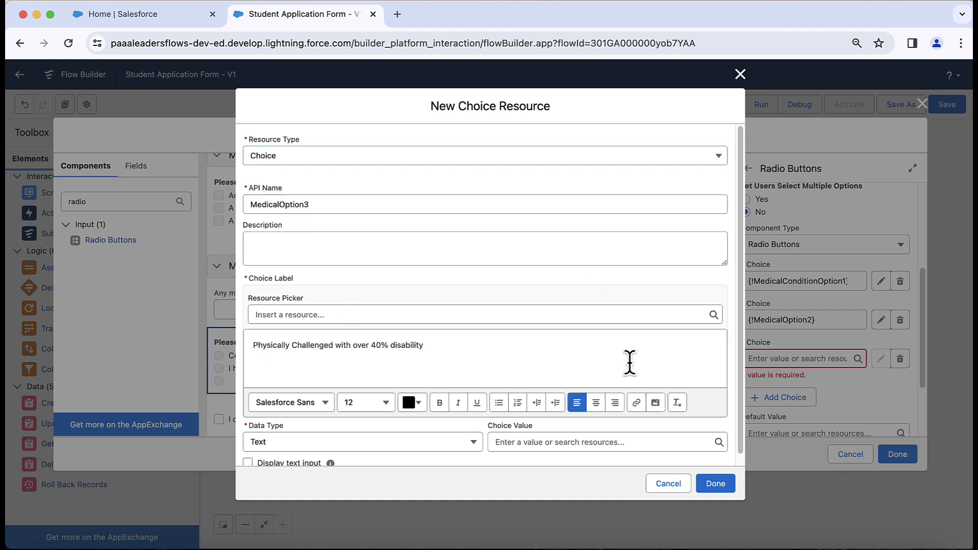
left_click(705, 483)
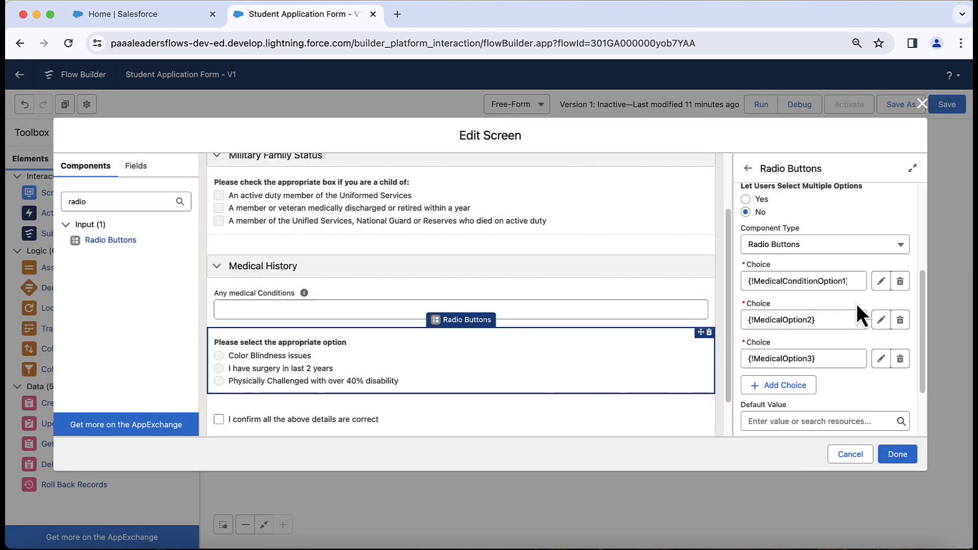
Review the radio buttons' multiple-selection setting, then confirm the screen edits and save the flow.
scroll(855, 306, "up", 5)
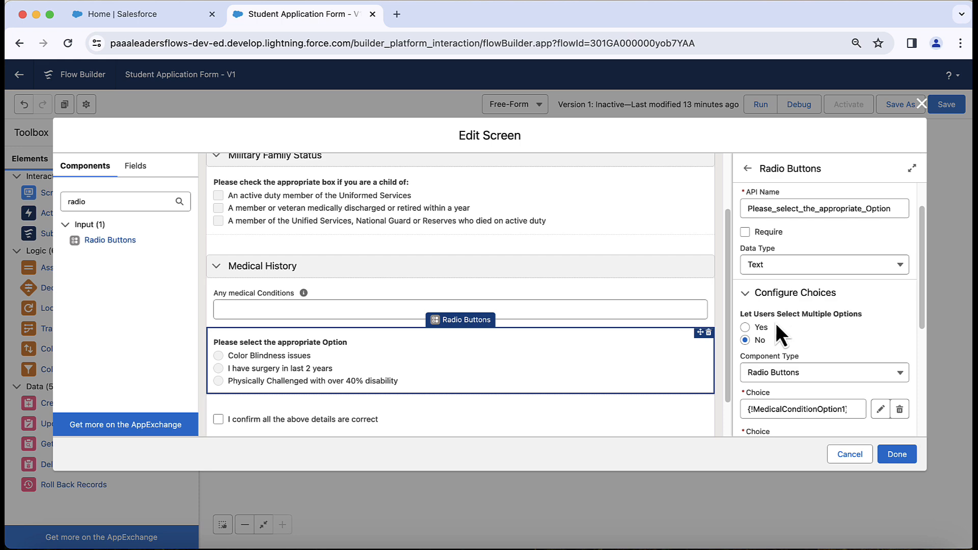
left_click_drag(778, 313, 860, 319)
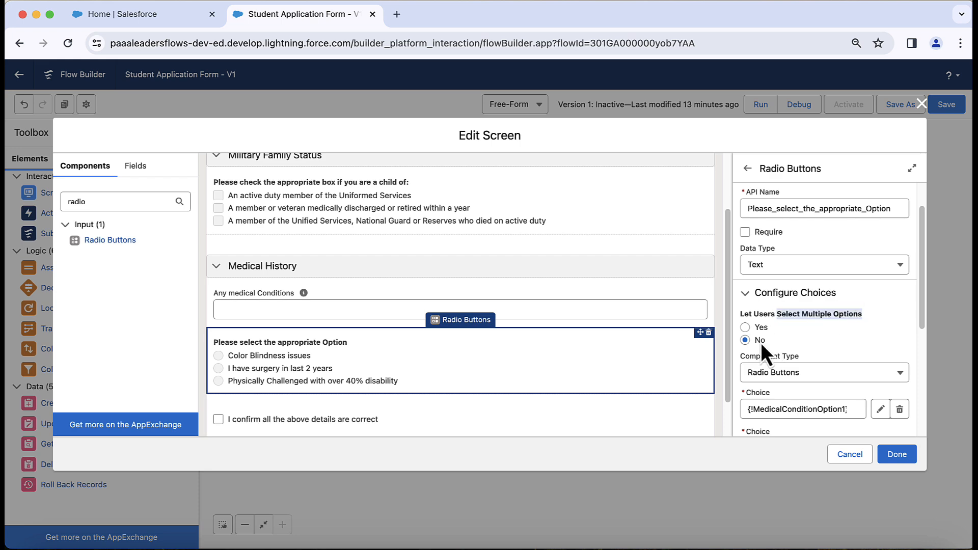
left_click(906, 457)
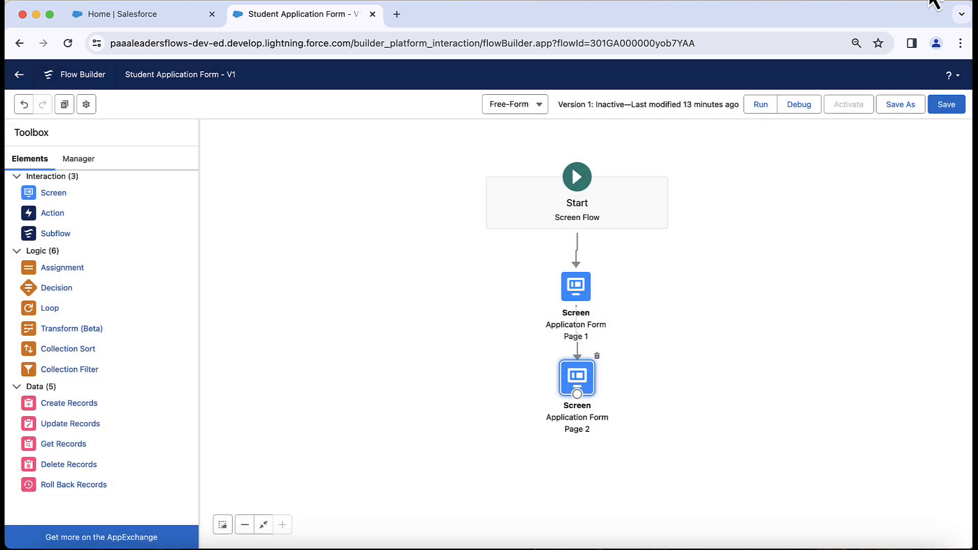
left_click(947, 107)
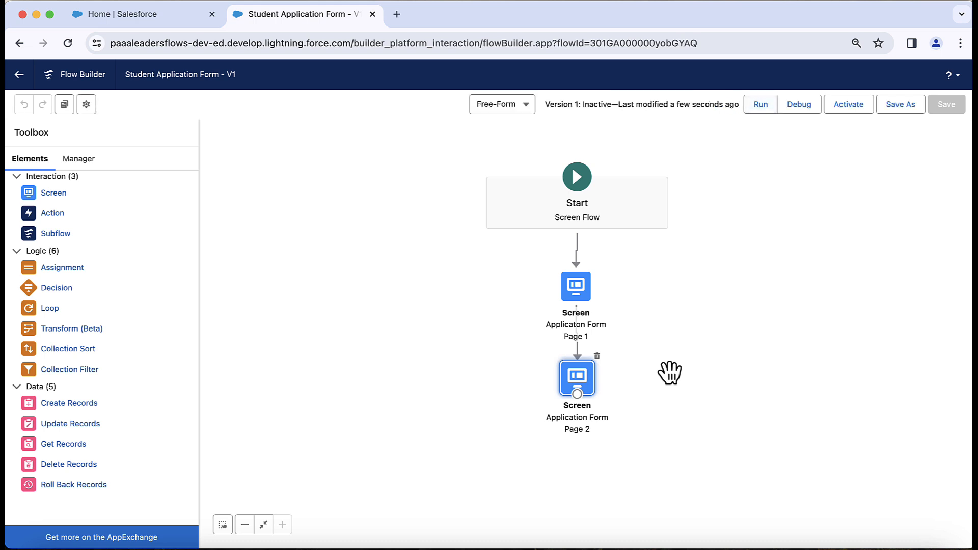
Run the flow, fill in the required phone number, and advance to the form's second page.
left_click(753, 105)
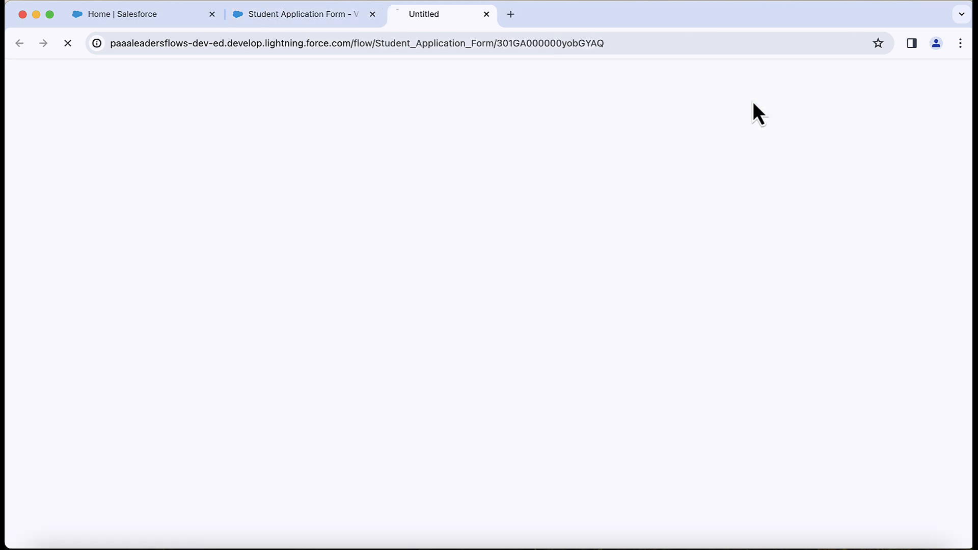
left_click(371, 15)
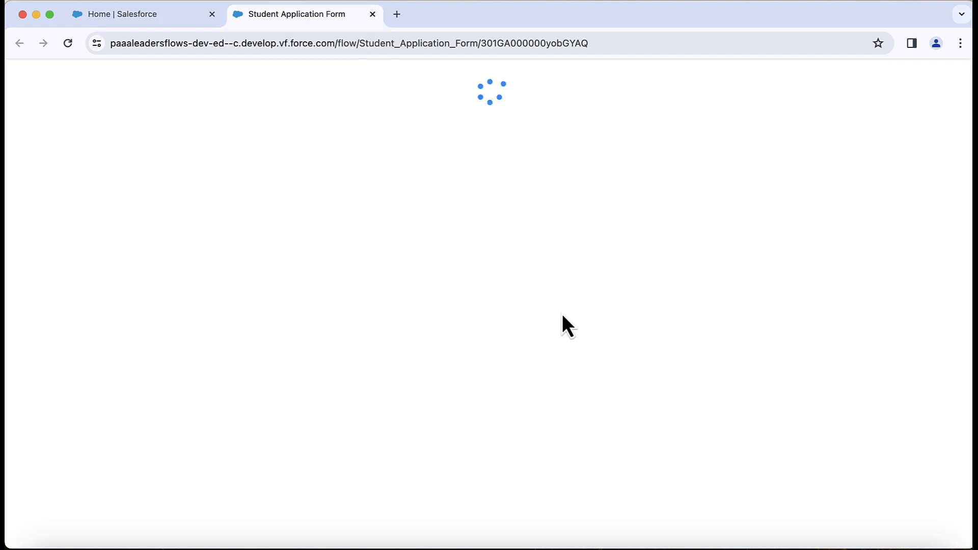
scroll(560, 331, "down", 3)
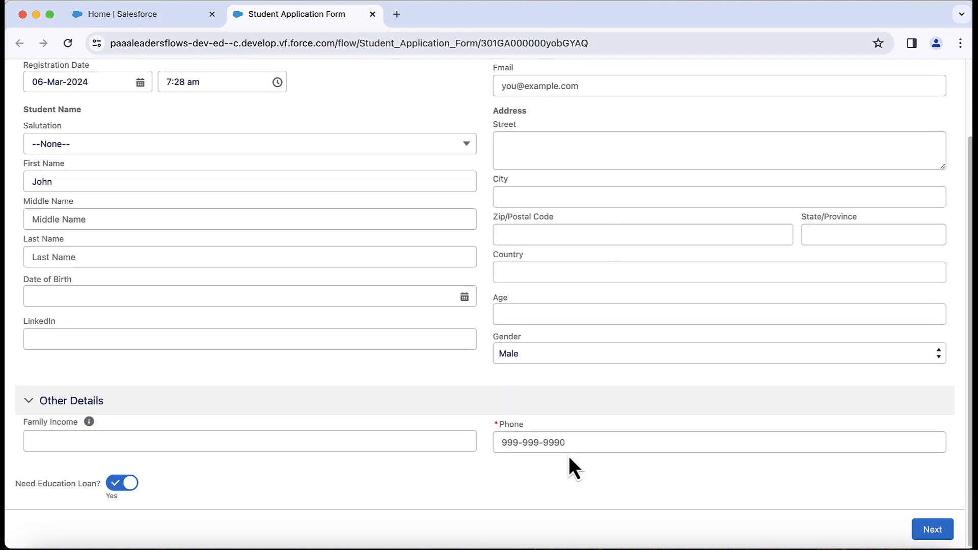
left_click(591, 442)
type("8585858")
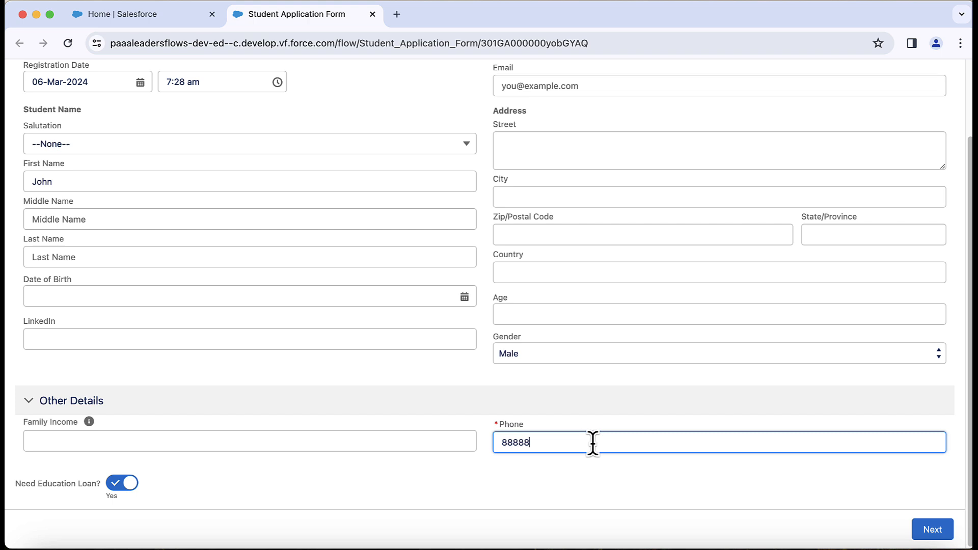
left_click(936, 532)
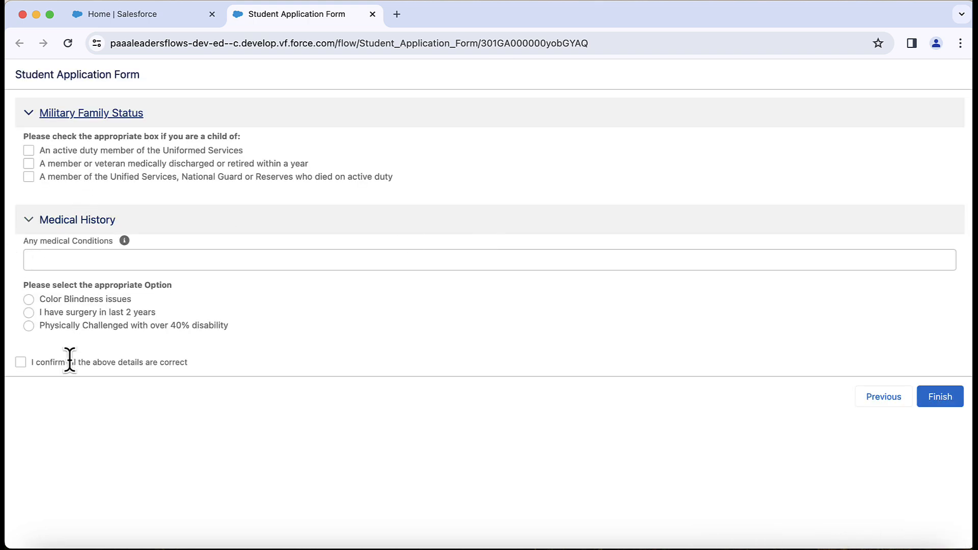
Check the help text of the Any medical Conditions field in the running form.
left_click(125, 241)
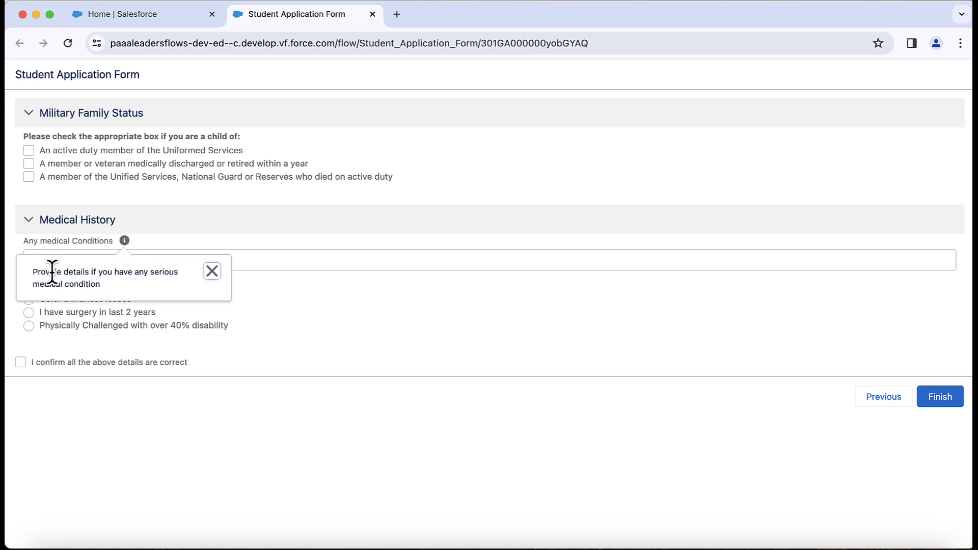
left_click(212, 271)
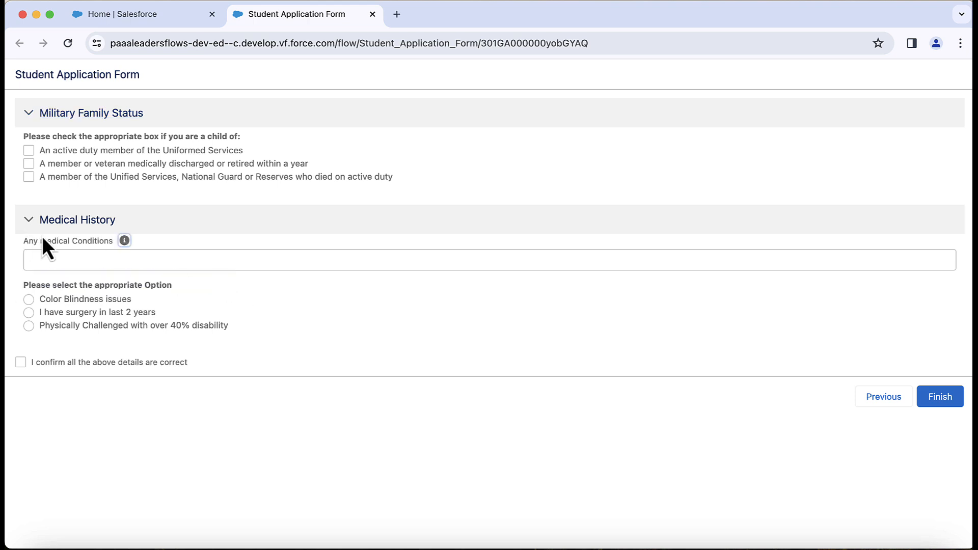
left_click_drag(25, 243, 113, 239)
left_click(153, 250)
left_click(125, 241)
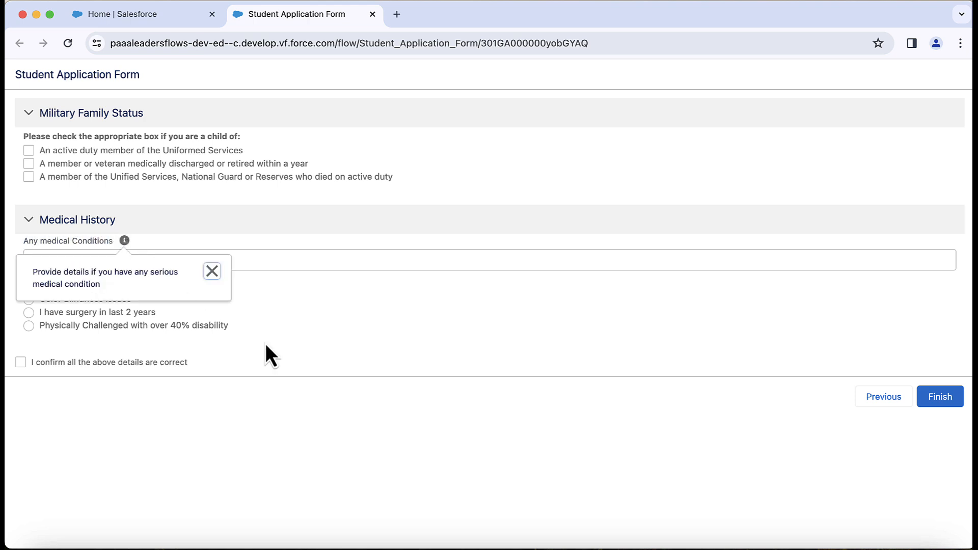
left_click(234, 335)
Test the Medical History radio buttons by selecting different options and checking that only one can be chosen at a time.
left_click_drag(20, 281, 211, 339)
left_click(209, 338)
left_click(91, 314)
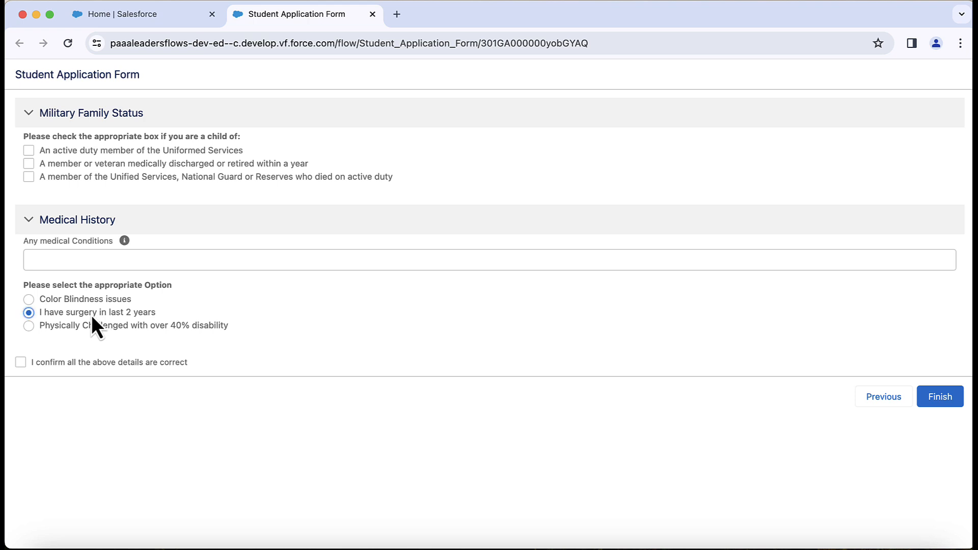
left_click(62, 302)
left_click(72, 322)
left_click(75, 317)
left_click_drag(40, 300, 169, 324)
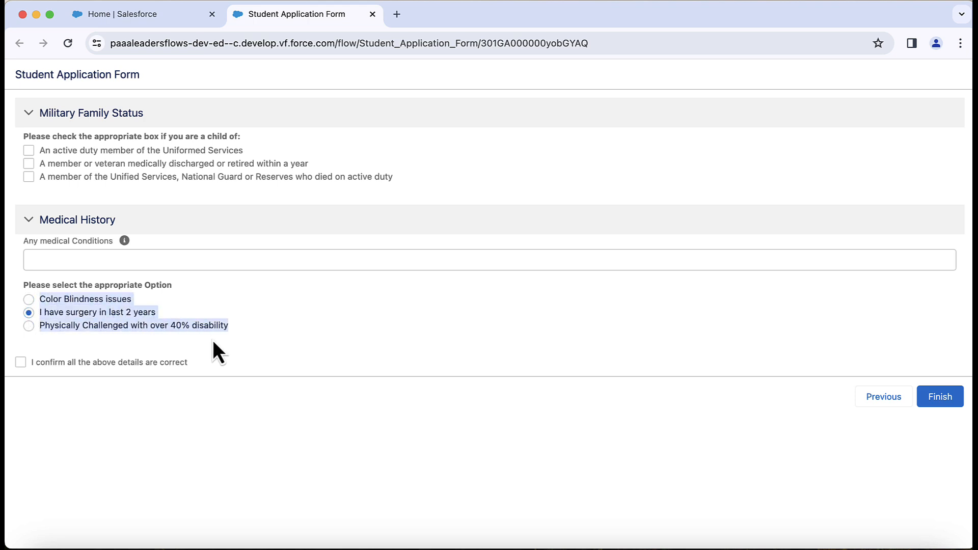
left_click_drag(212, 341, 38, 296)
left_click(25, 303)
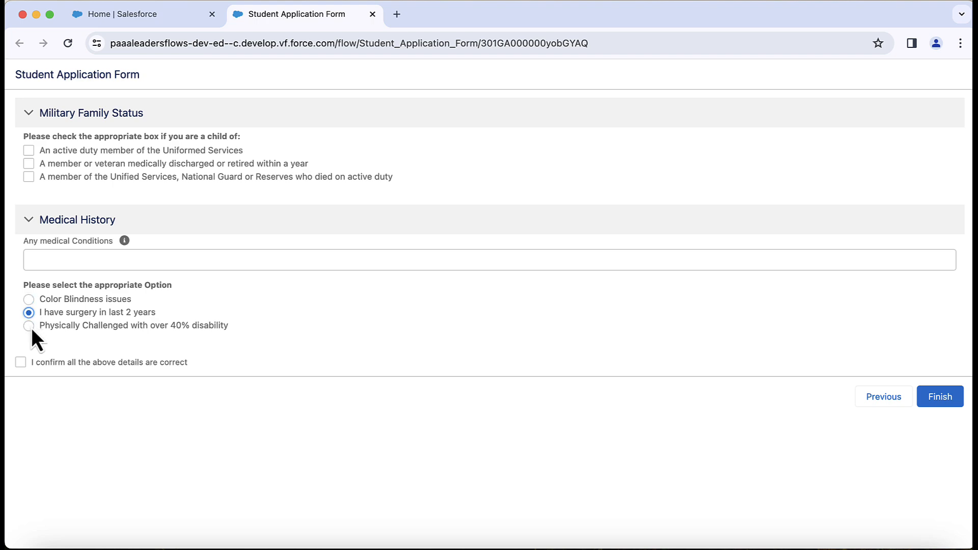
Return to the flow builder, reopen the Application Form Page 2 screen, and show the Medical History radio buttons' choice settings.
left_click(185, 13)
left_click(264, 16)
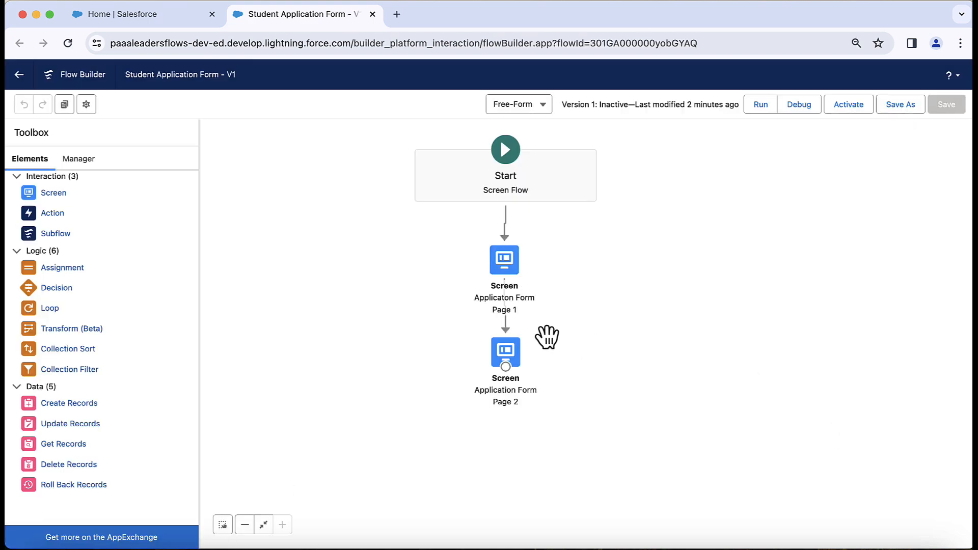
double_click(518, 350)
scroll(518, 348, "down", 3)
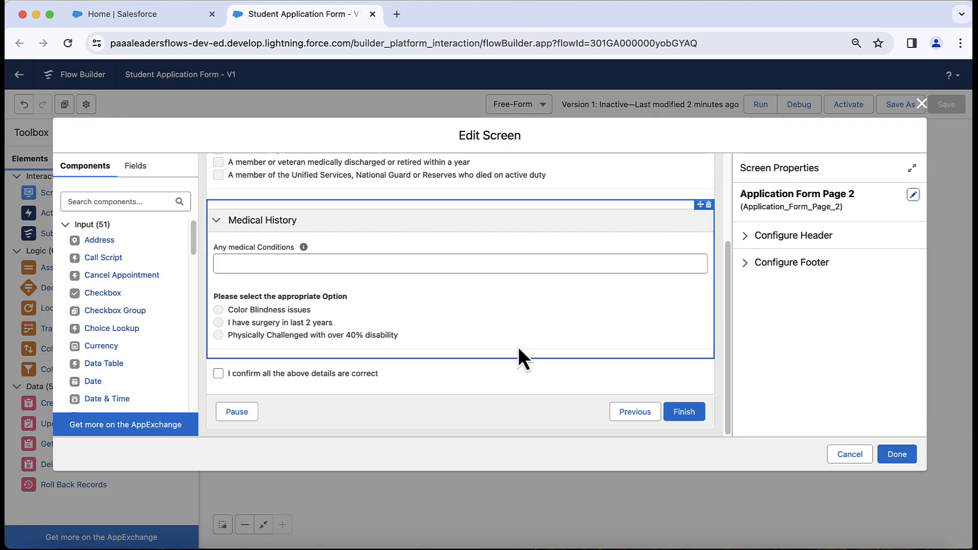
left_click(372, 345)
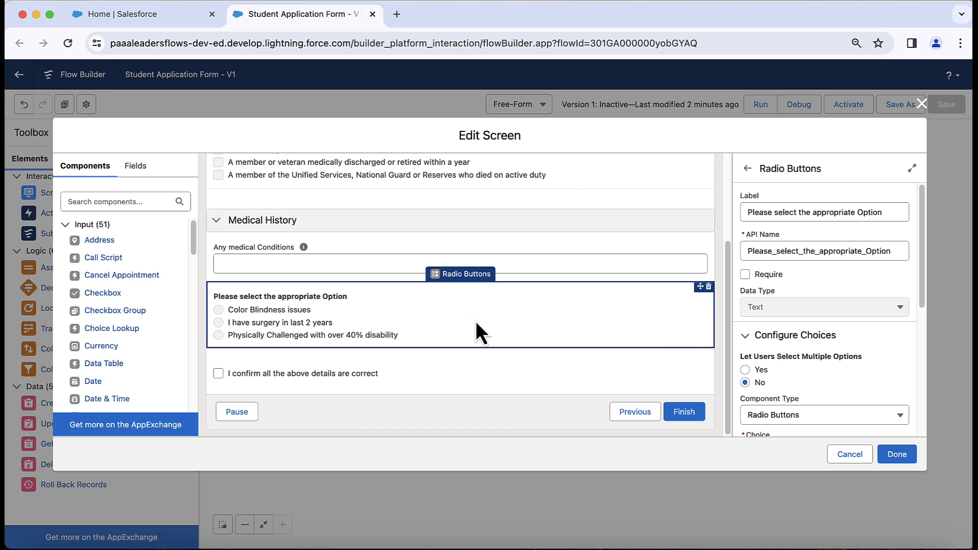
scroll(804, 336, "down", 3)
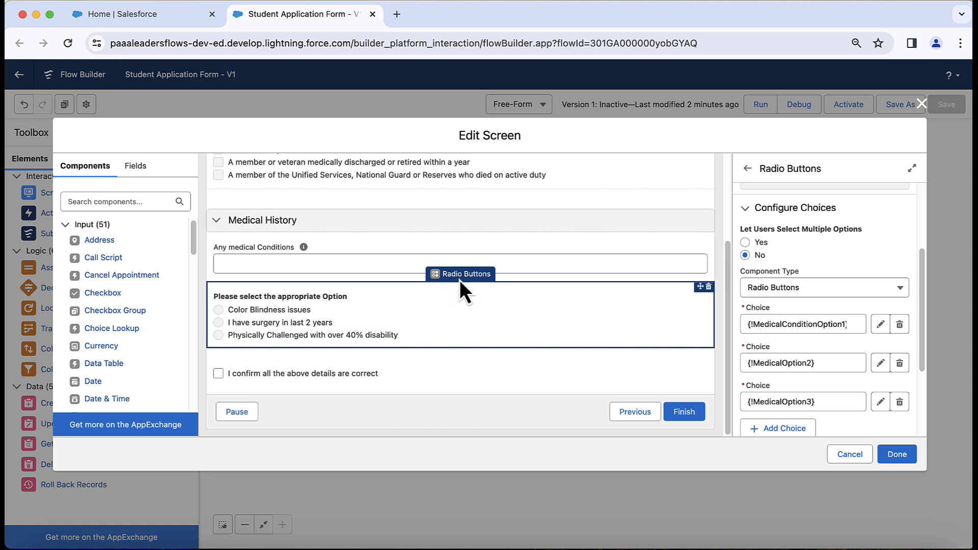
Let users select multiple options with the Multi-Select Picklist component type, and save the screen and flow.
left_click(764, 244)
left_click(806, 289)
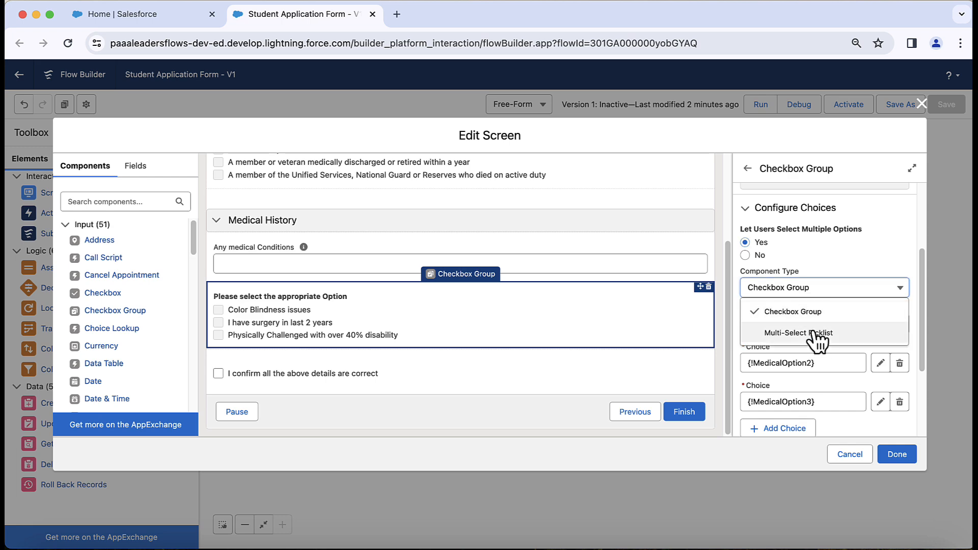
left_click(790, 334)
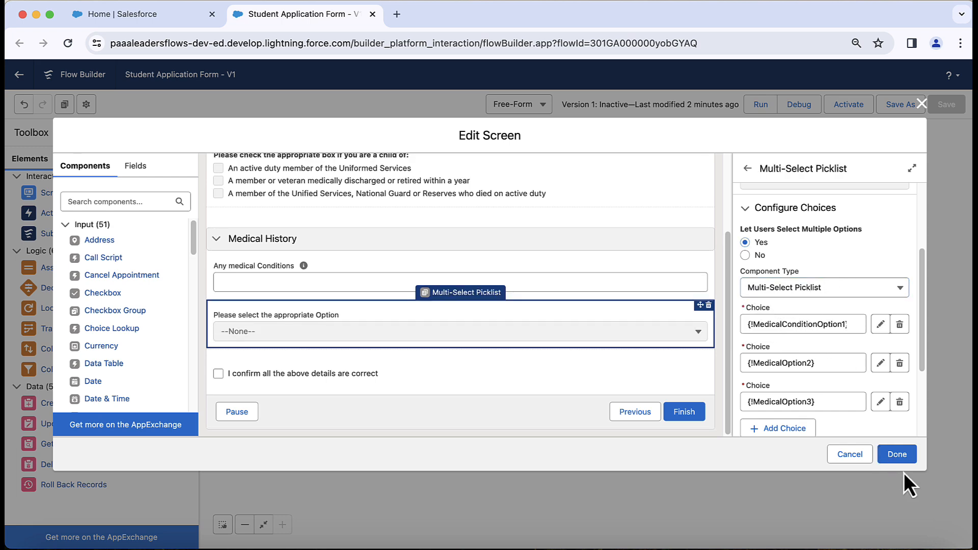
left_click(906, 456)
left_click(948, 106)
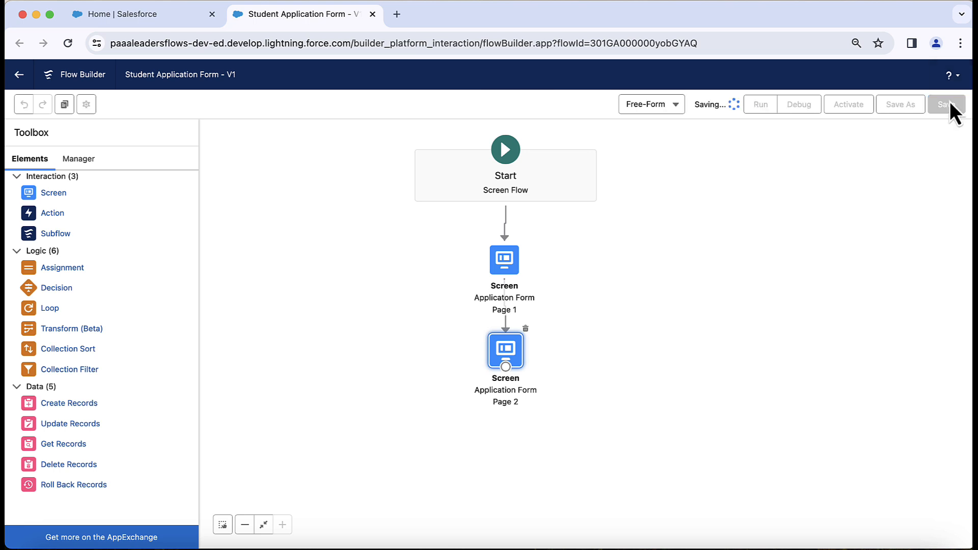
Run the updated flow, enter a phone number in the required field, and continue to the second page.
left_click(752, 108)
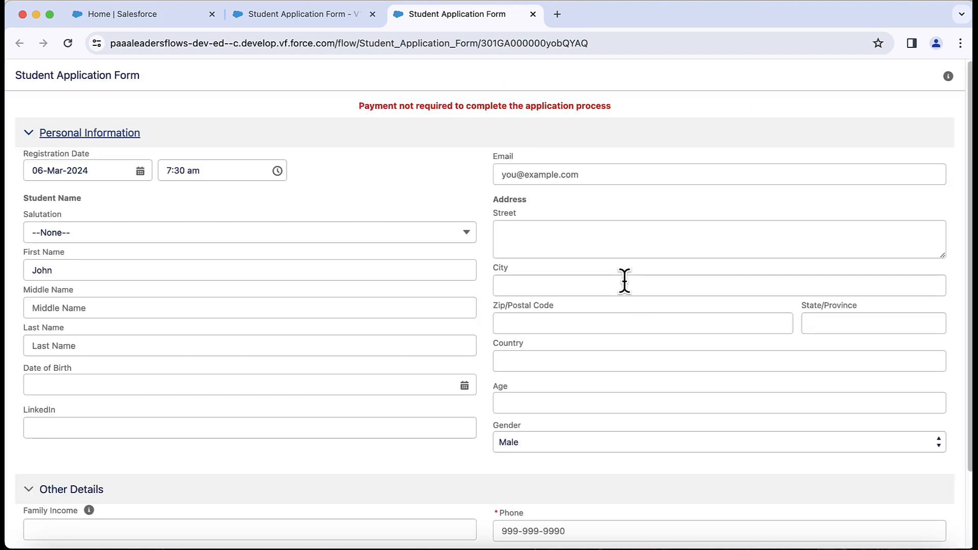
scroll(625, 280, "down", 3)
left_click(578, 442)
type("99999")
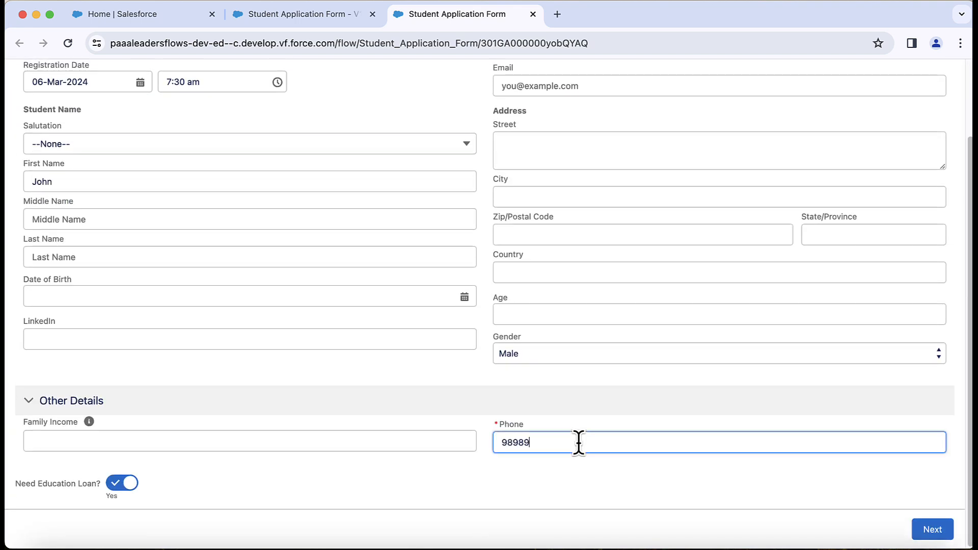
left_click(931, 530)
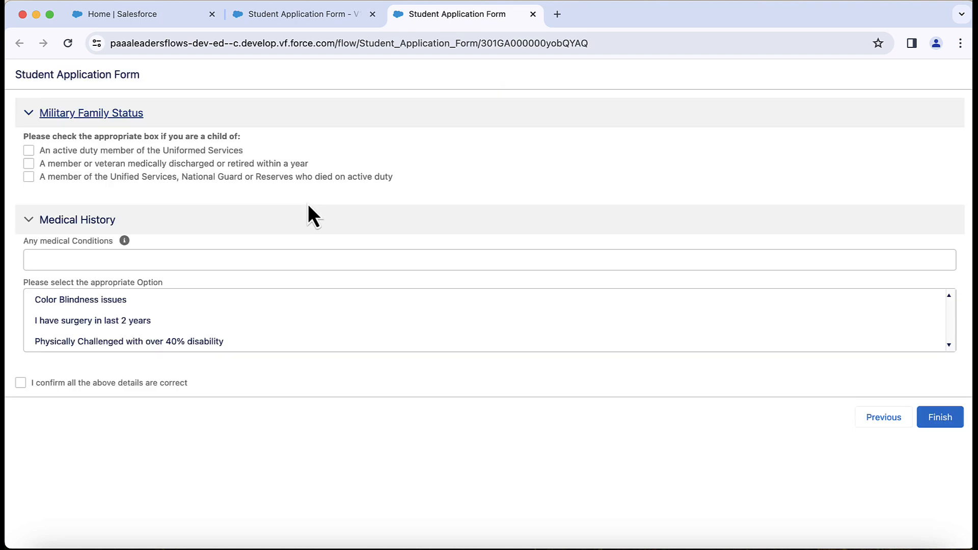
Test the Medical History multi-select picklist by selecting its options in turn, ending on "Physically Challenged with over 40% disability".
left_click(112, 308)
left_click(116, 325)
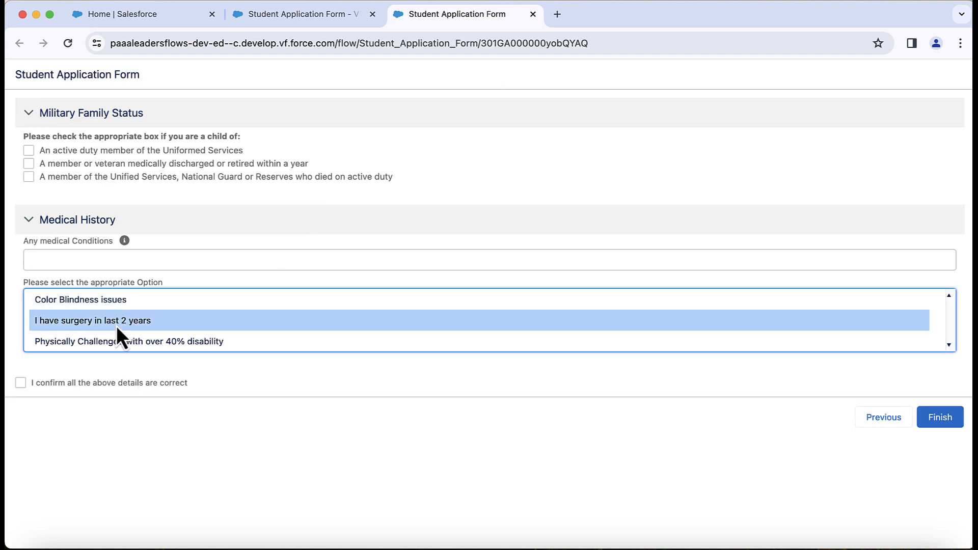
left_click(118, 340)
left_click(114, 319)
left_click(108, 306)
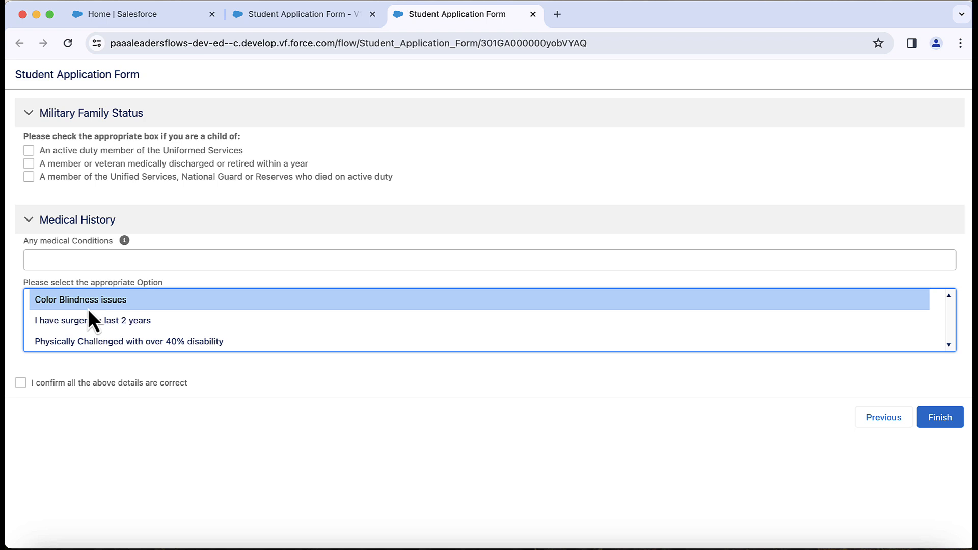
left_click(112, 339)
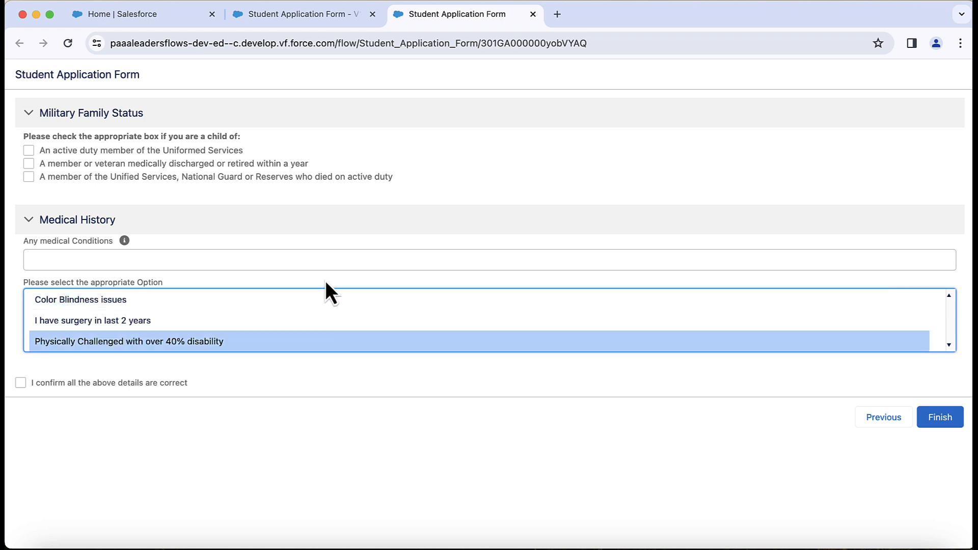
Select all three Medical History picklist options together and enter "Spine Injury" as the medical condition.
left_click(328, 307)
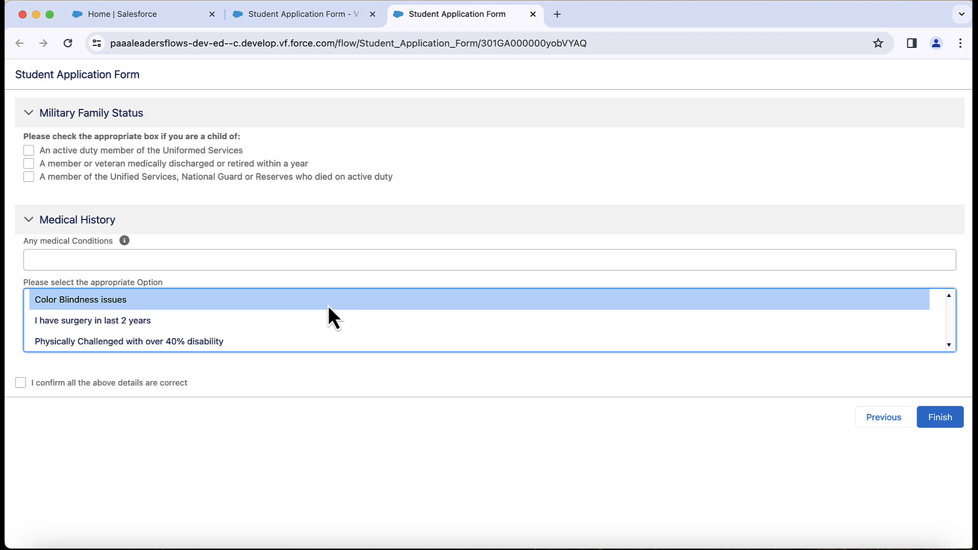
key("shift+Down")
key("shift+Down")
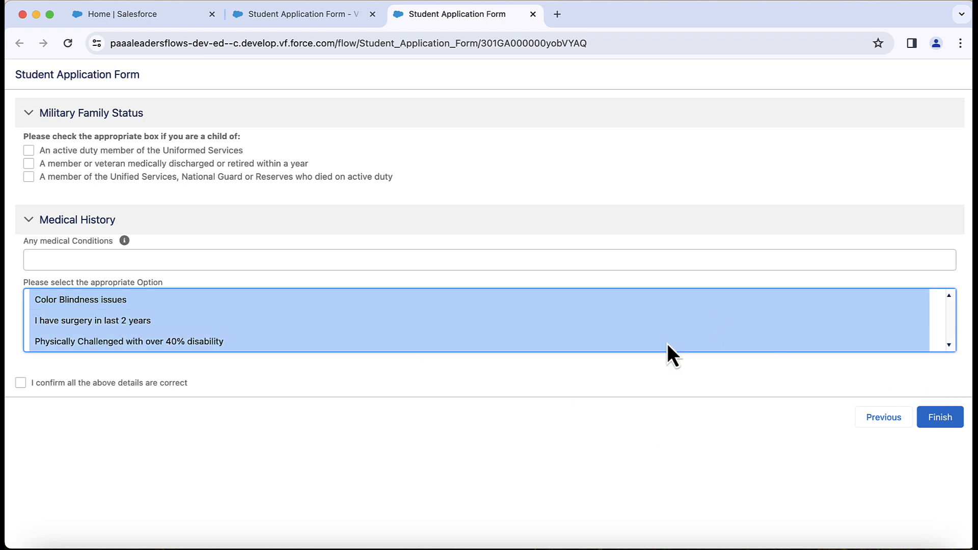
left_click(286, 259)
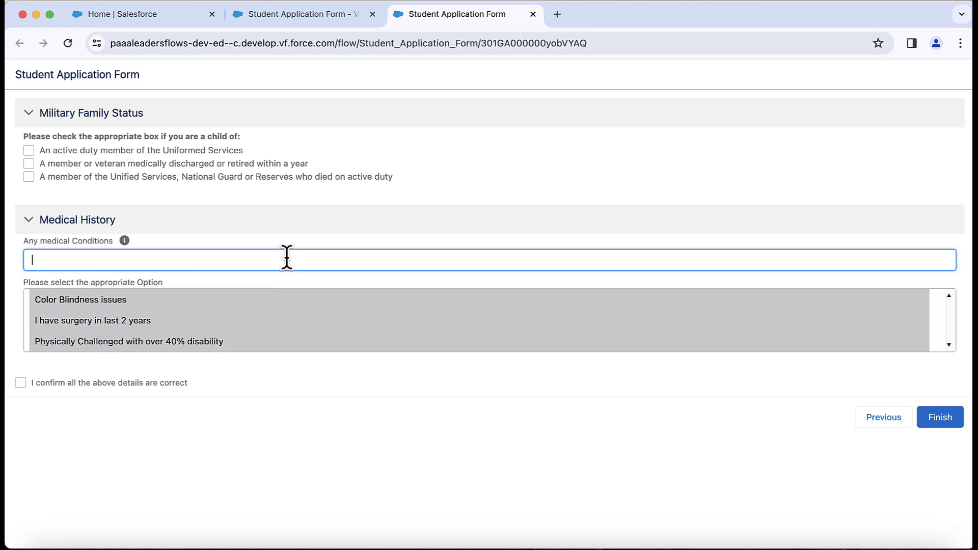
type("Spine Injury")
Go back to the form's first page and forward again to check whether the Medical History entries are retained.
left_click(884, 418)
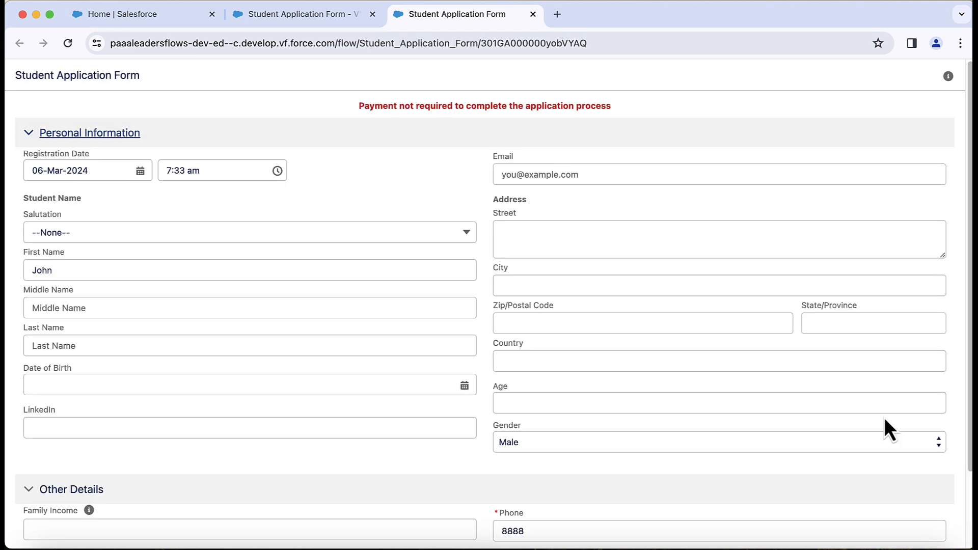
scroll(902, 448, "down", 3)
left_click(946, 531)
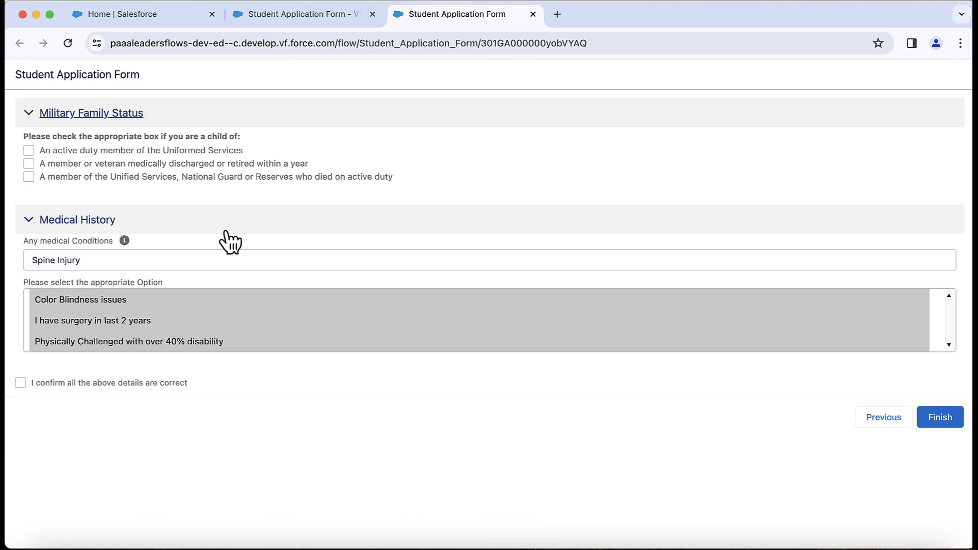
left_click_drag(107, 259, 35, 257)
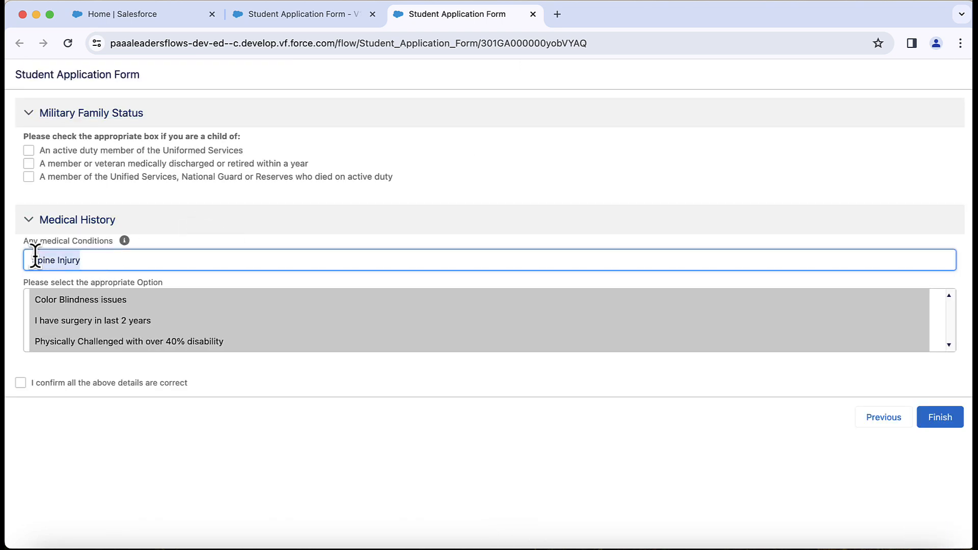
Select only "Color Blindness issues" in the picklist, and recheck its retention by going back a page and forward again.
left_click(126, 304)
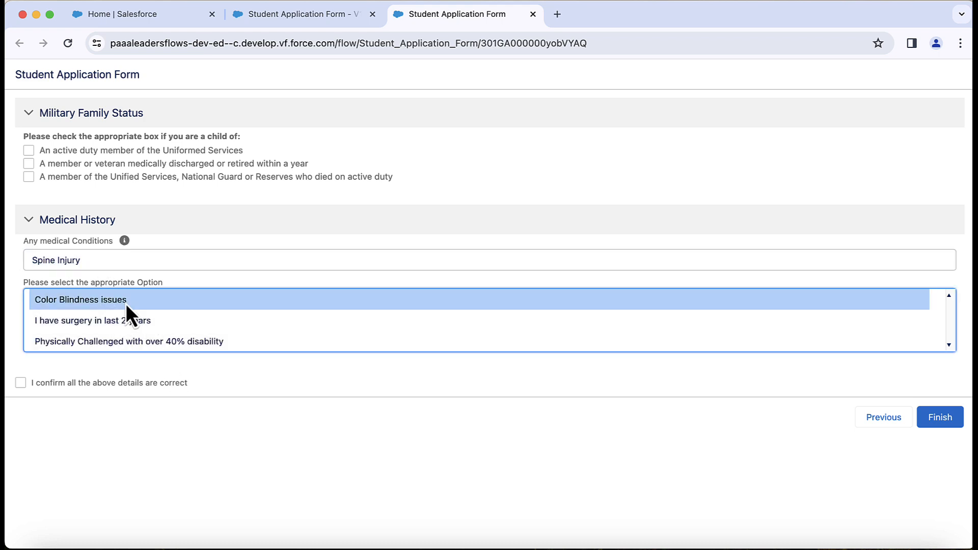
left_click(891, 424)
scroll(893, 437, "down", 3)
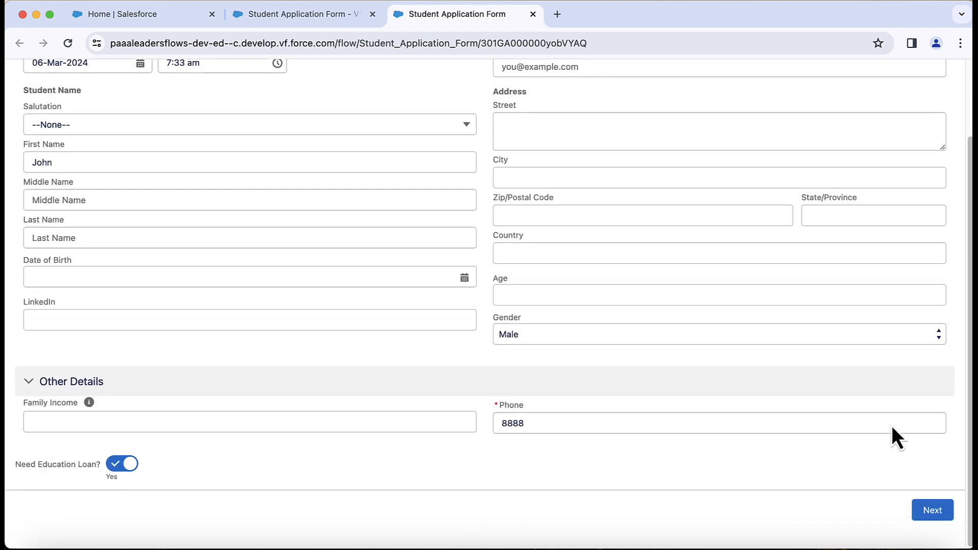
left_click(937, 535)
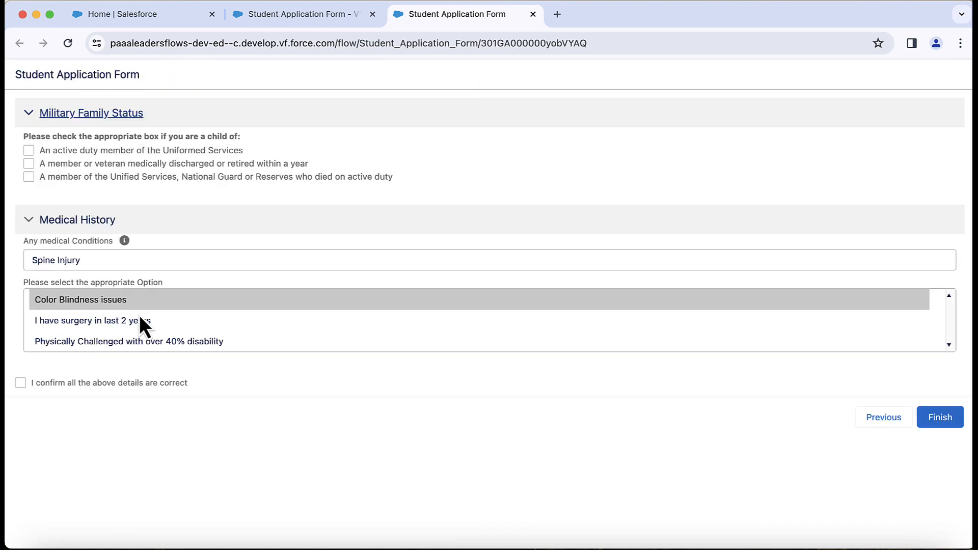